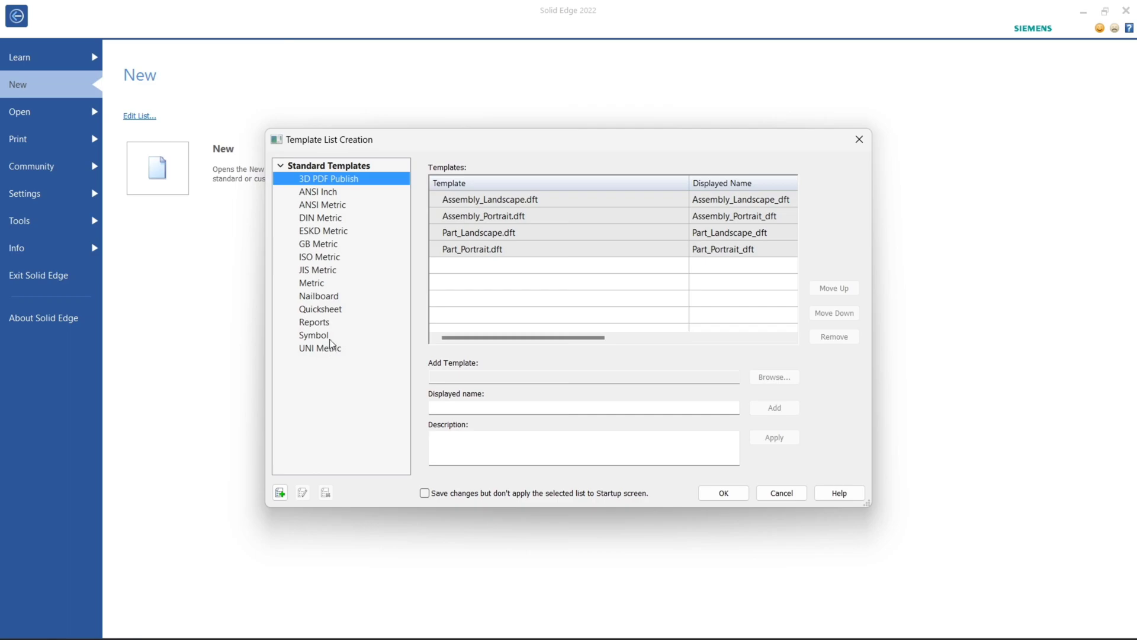
Step: Apply the ISO Metric standard templates to the New page and reopen the template list editor
{"action": "left_click", "coordinate": [319, 256]}
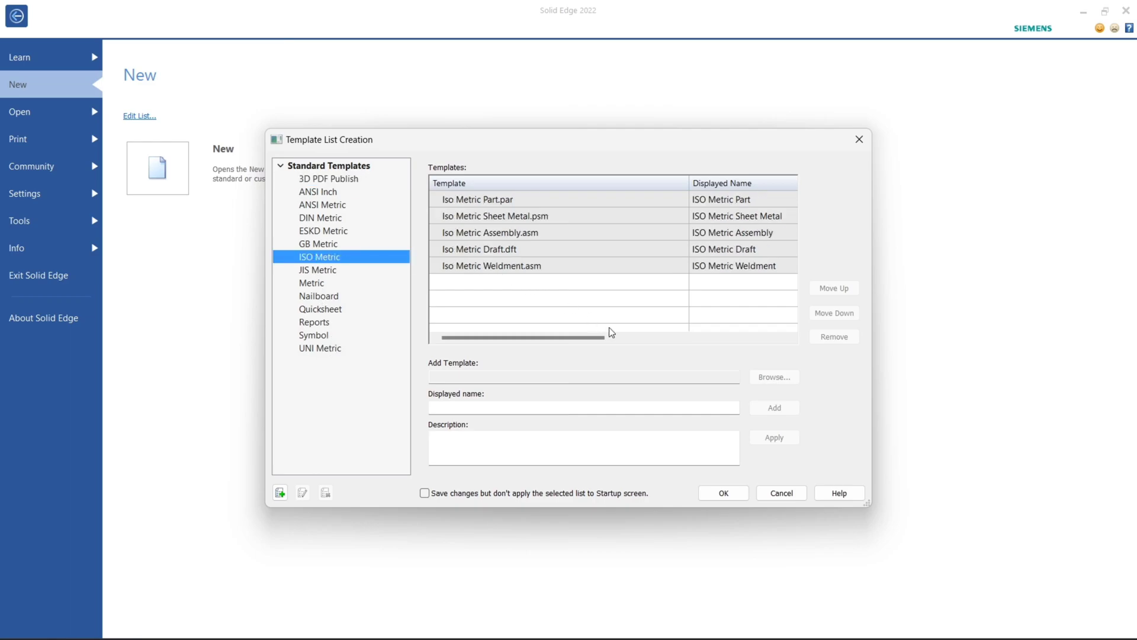
{"action": "left_click", "coordinate": [732, 494]}
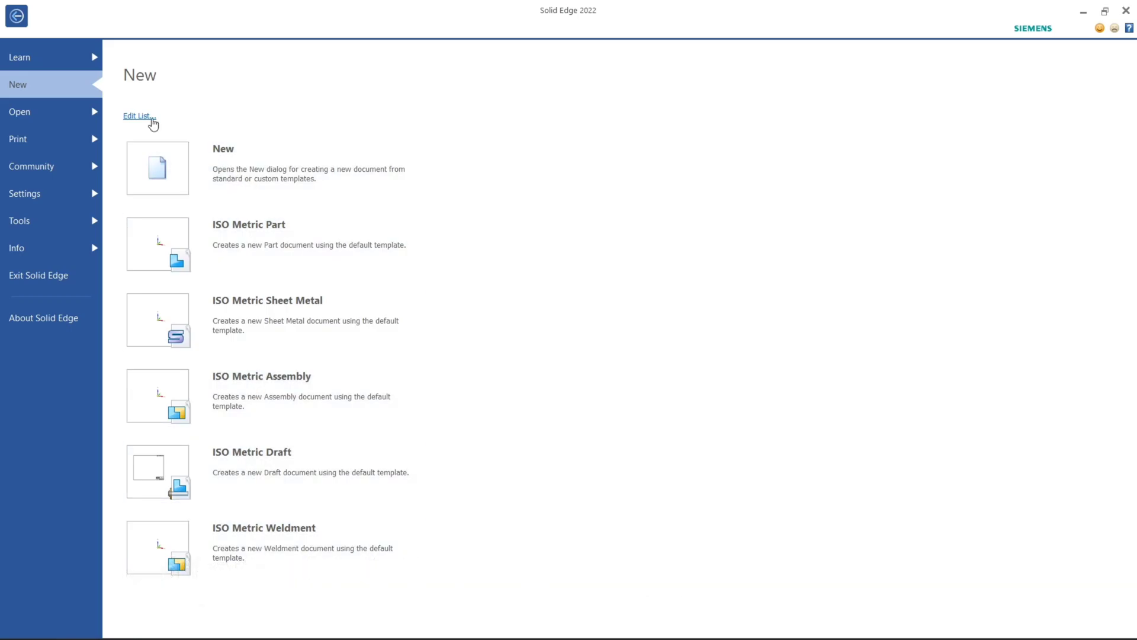
{"action": "left_click", "coordinate": [140, 116]}
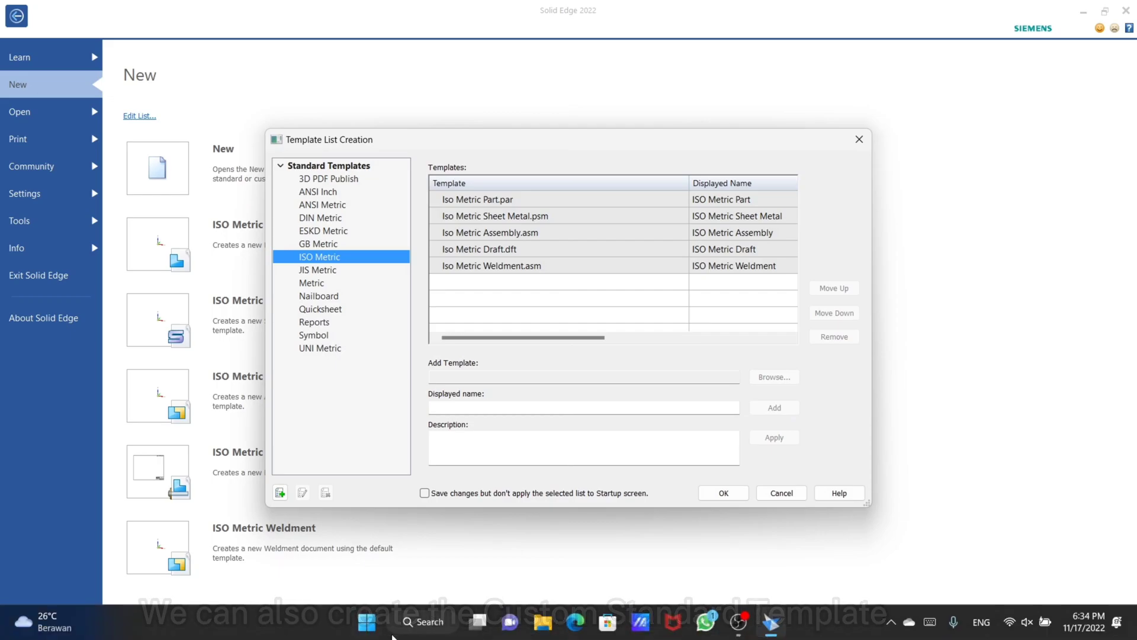
Step: Switch to File Explorer and open the folder C:\Program Files\Siemens\Solid Edge 2022\Template
{"action": "left_click", "coordinate": [540, 622]}
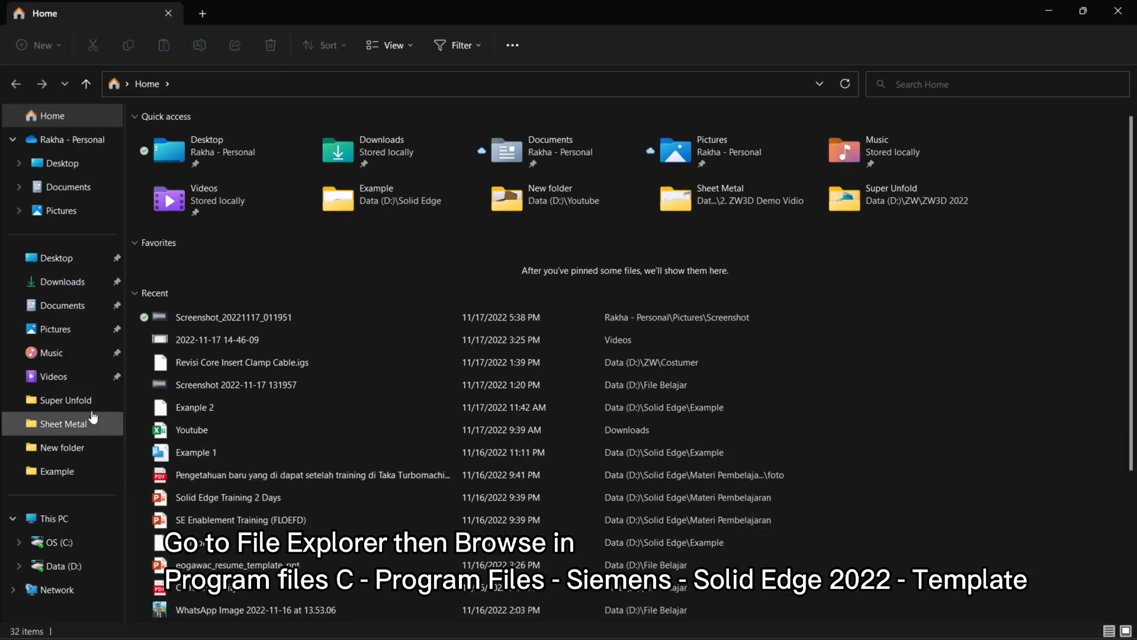
{"action": "left_click", "coordinate": [74, 542]}
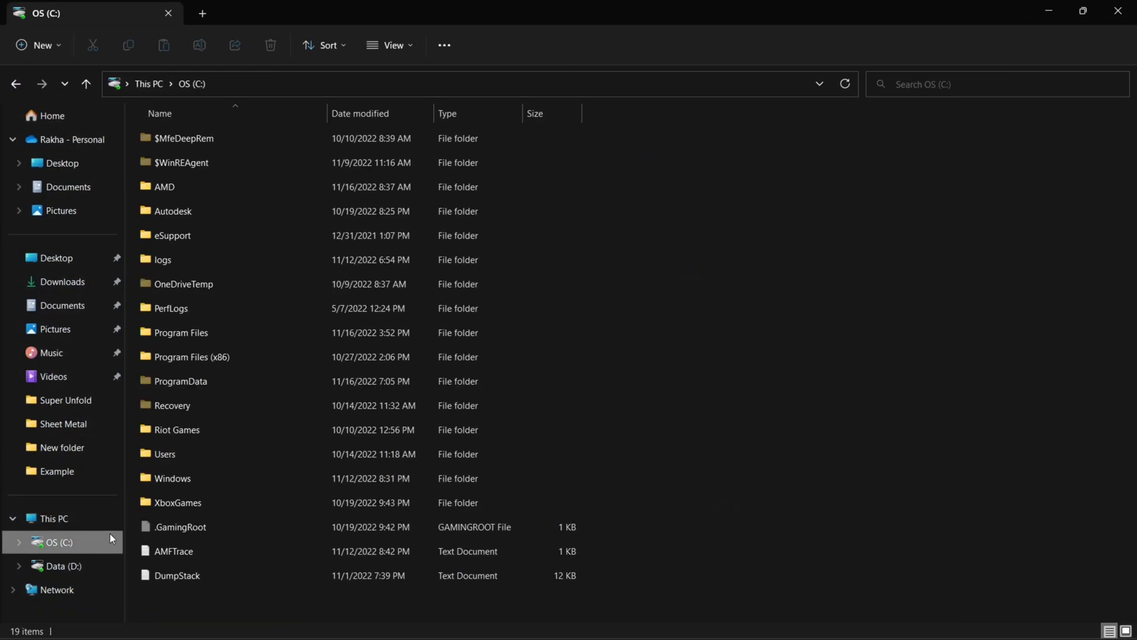
{"action": "left_click", "coordinate": [194, 337]}
{"action": "double_click", "coordinate": [194, 337]}
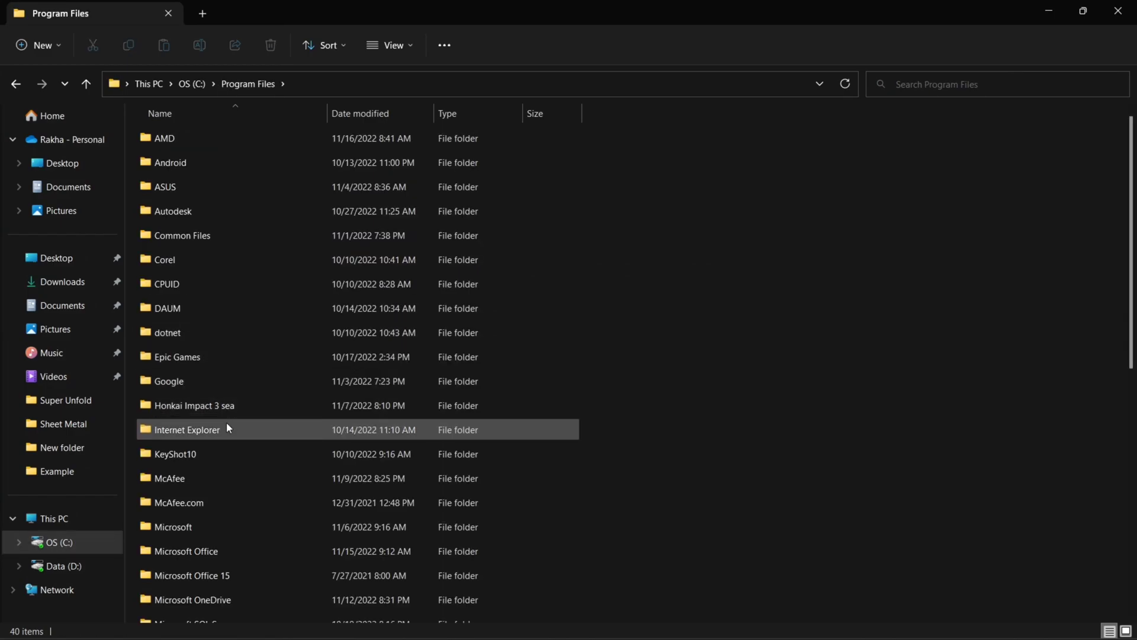
{"action": "scroll", "coordinate": [226, 427], "scroll_direction": "down", "scroll_amount": 6}
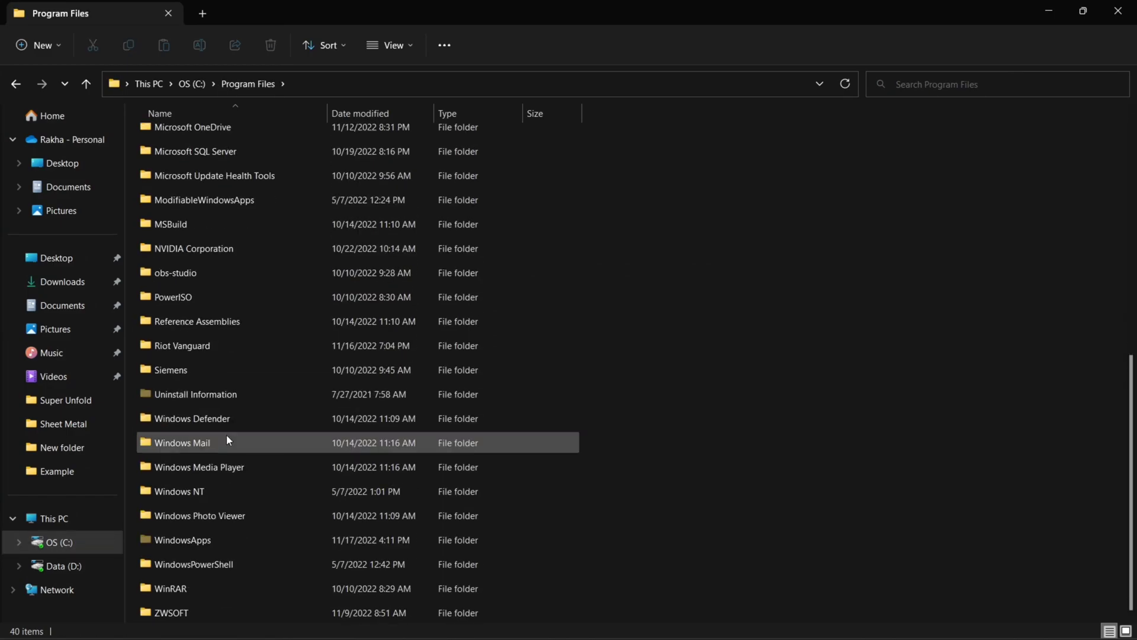
{"action": "double_click", "coordinate": [200, 368]}
{"action": "double_click", "coordinate": [244, 157]}
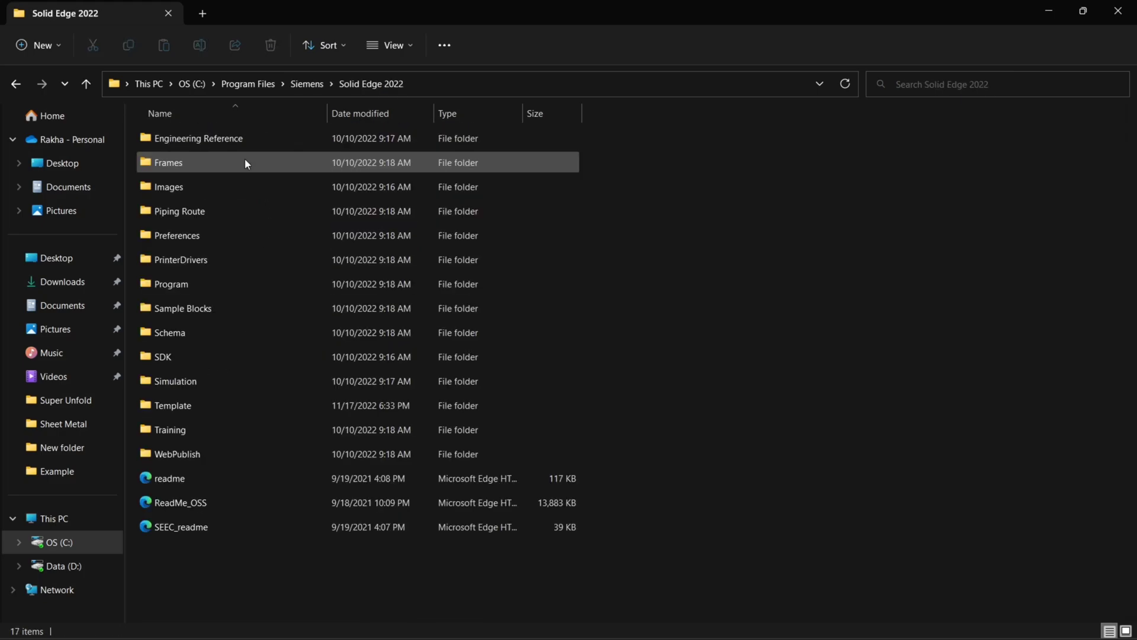
{"action": "double_click", "coordinate": [207, 404]}
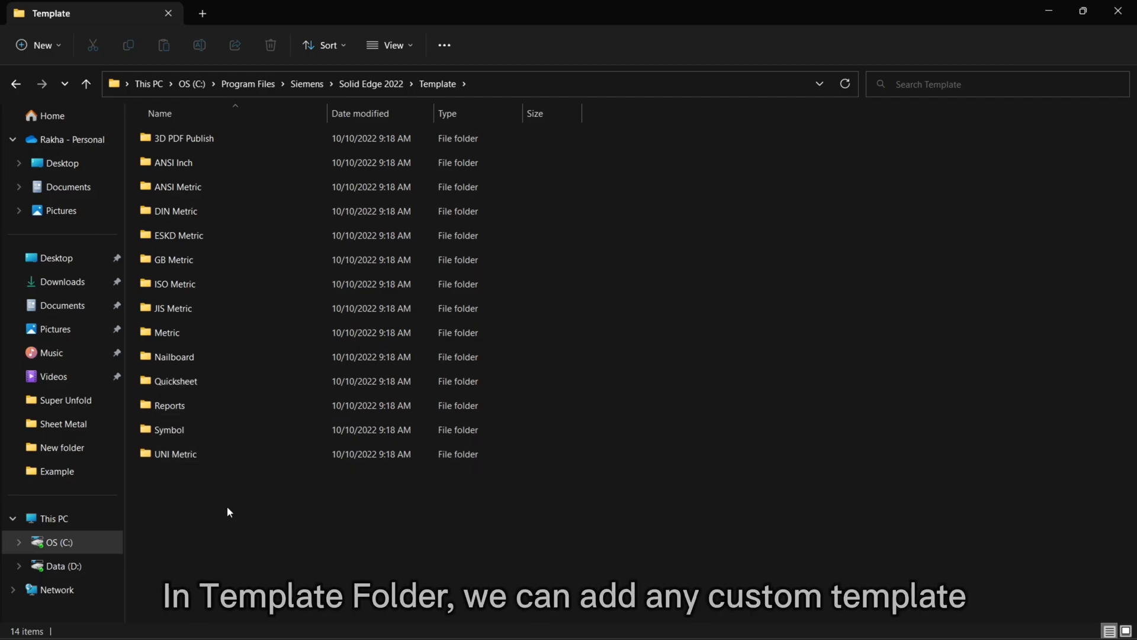
Step: Create a new folder named "Adhisatya Indonesia" in the Template folder
{"action": "left_click", "coordinate": [45, 51]}
{"action": "left_click", "coordinate": [76, 84]}
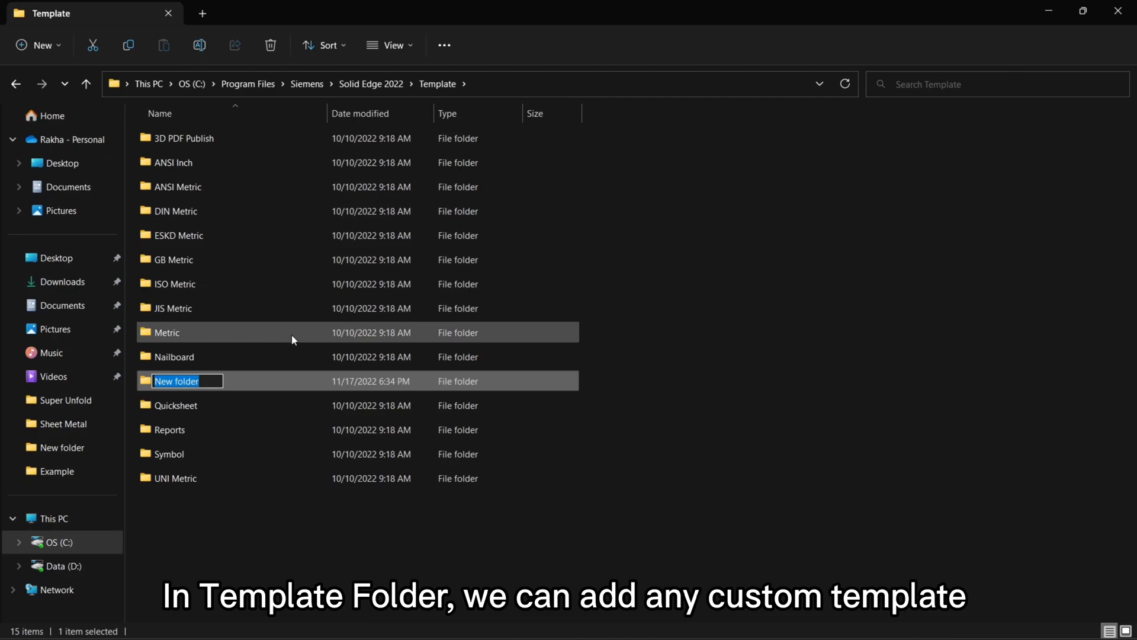
{"action": "type", "text": "Adhisatya Indonesia"}
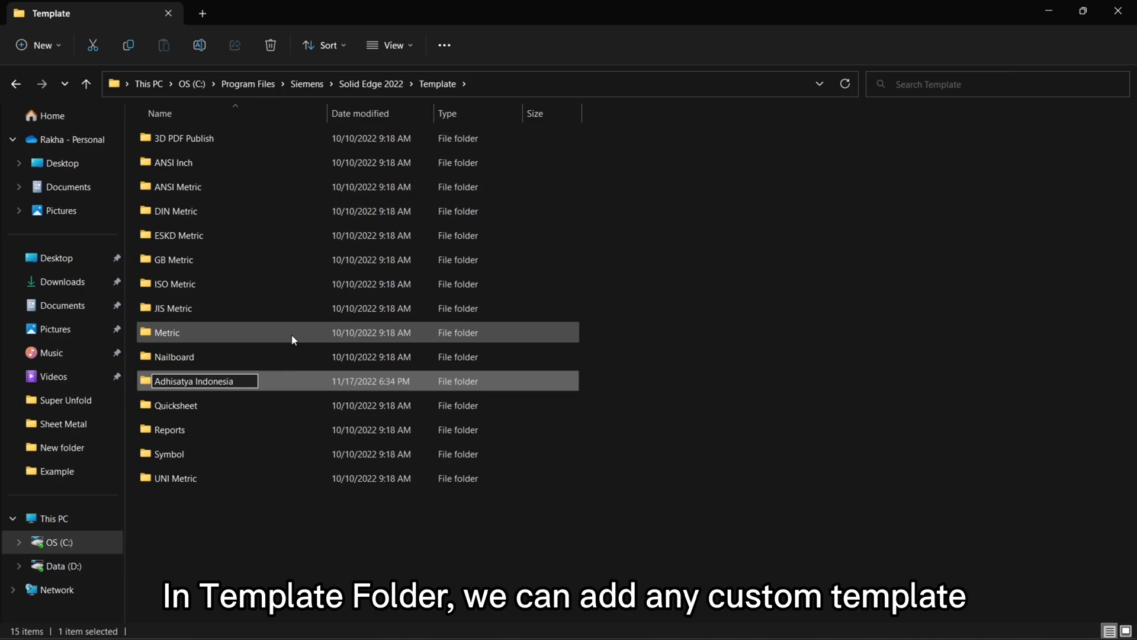
{"action": "key", "text": "Return"}
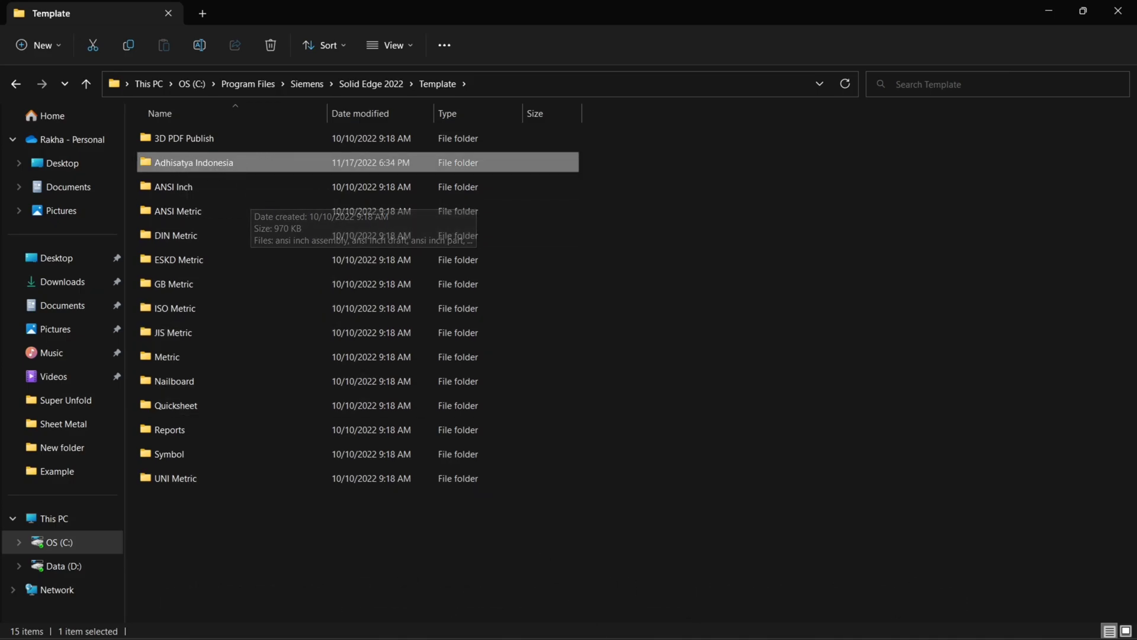
Step: Switch back to Solid Edge, reload the template list editor and view the Adhisatya Indonesia standard's templates
{"action": "mouse_move", "coordinate": [651, 639]}
{"action": "left_click", "coordinate": [771, 622]}
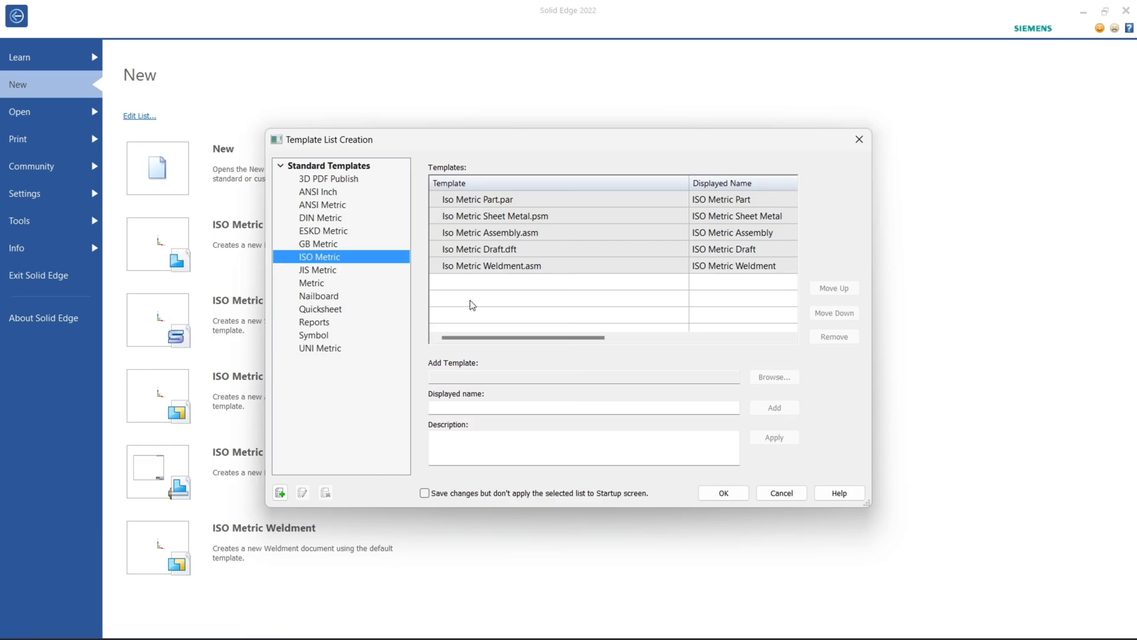
{"action": "left_click", "coordinate": [859, 140]}
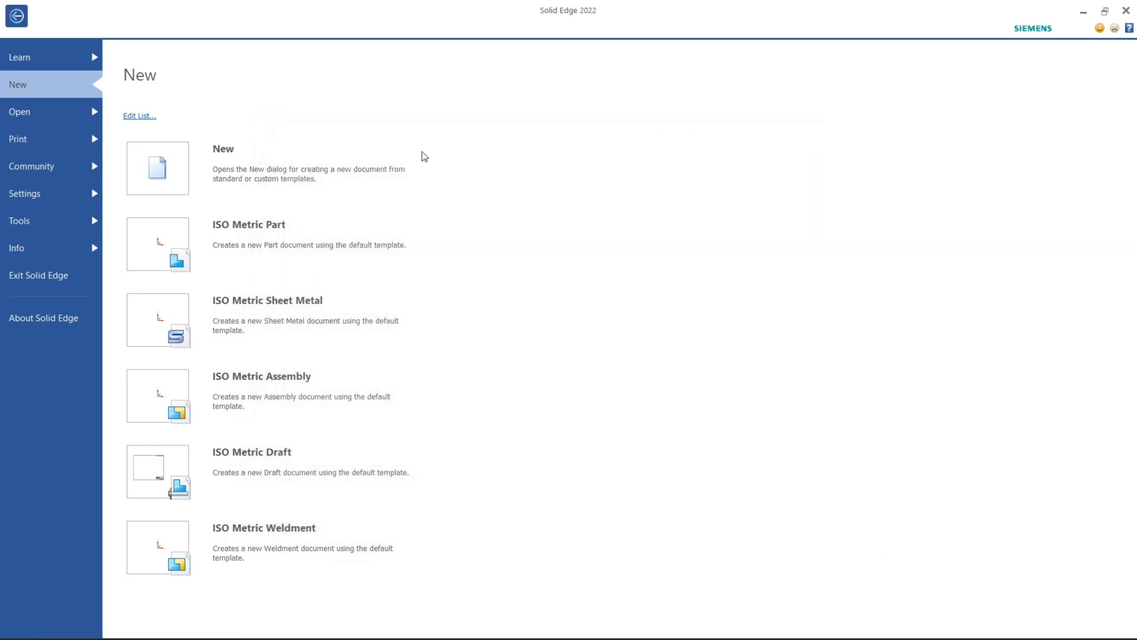
{"action": "left_click", "coordinate": [140, 117]}
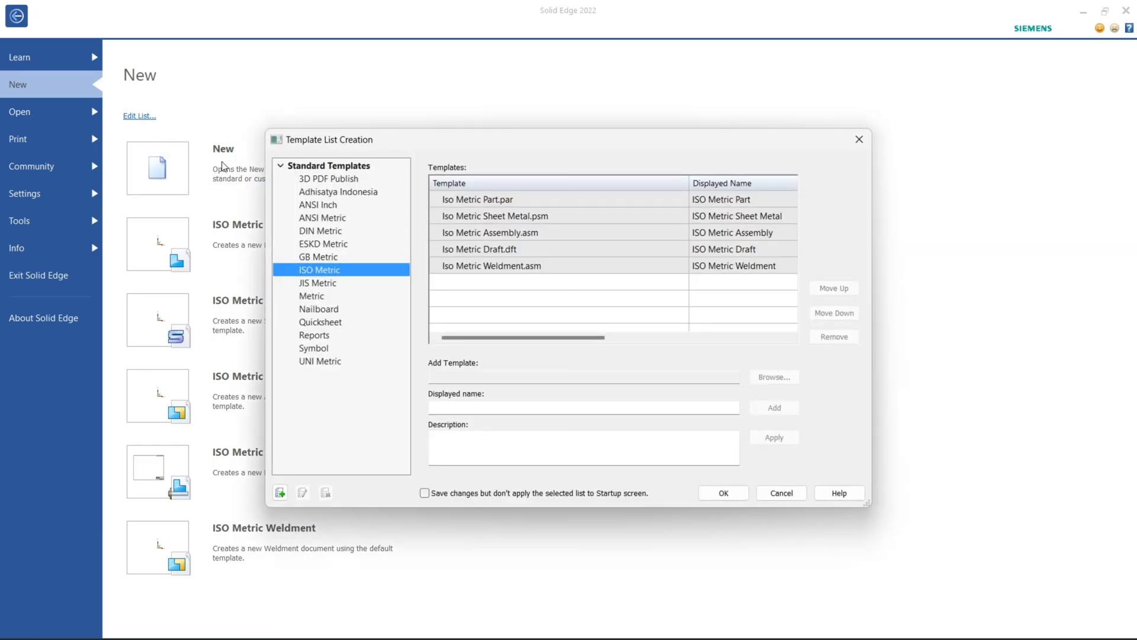
{"action": "left_click", "coordinate": [331, 192]}
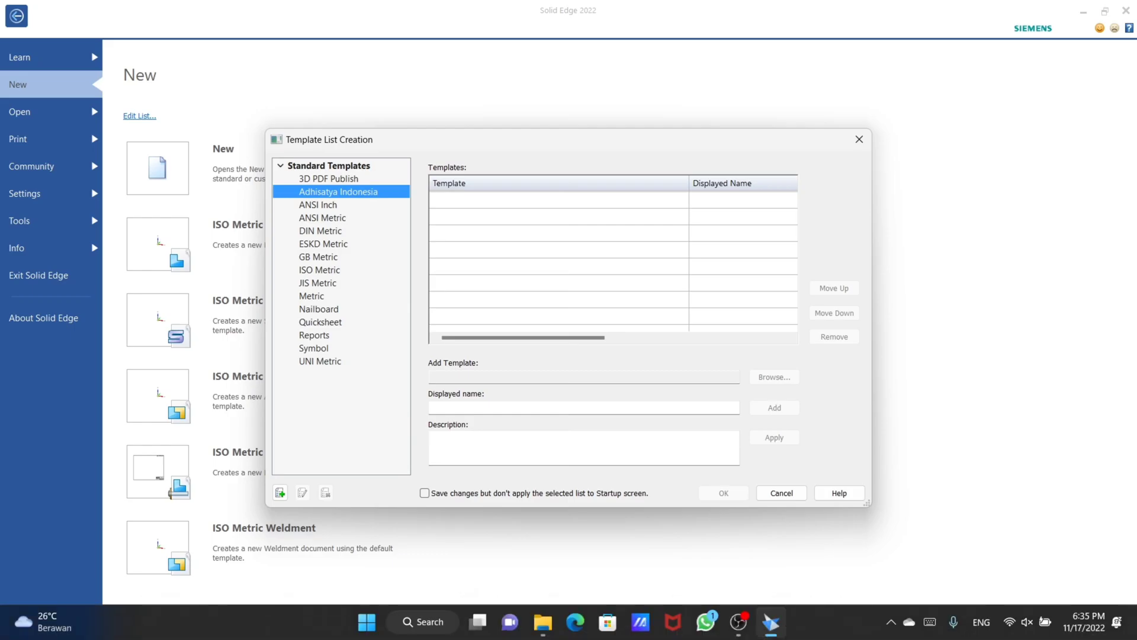
Step: In File Explorer, copy all template files from the ISO Metric folder into the Adhisatya Indonesia folder
{"action": "left_click", "coordinate": [547, 631]}
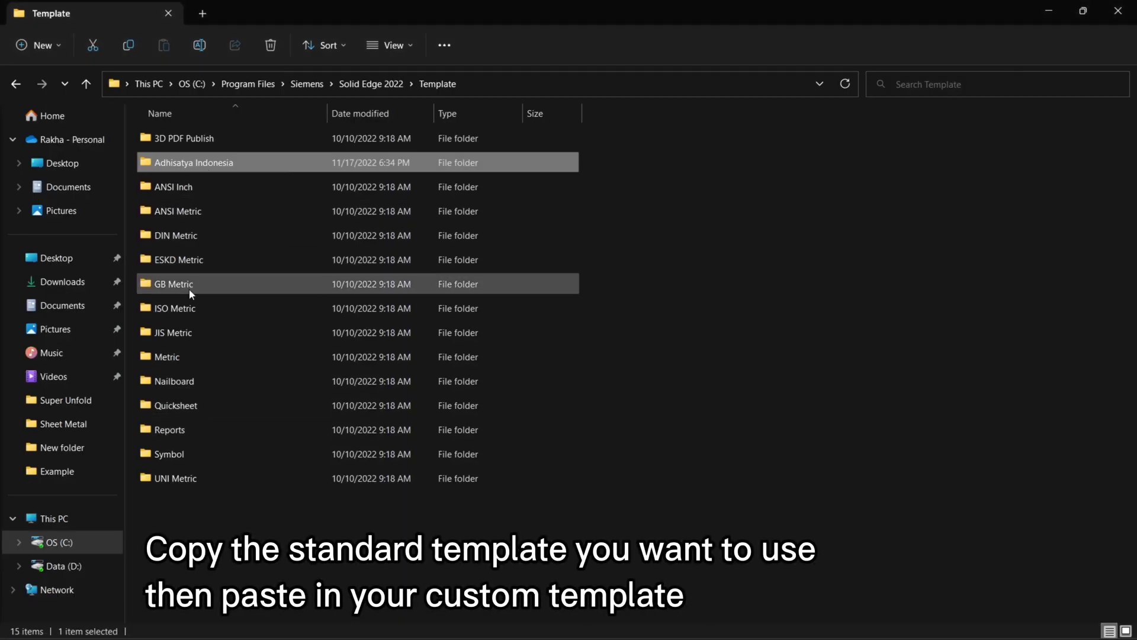
{"action": "double_click", "coordinate": [188, 308]}
{"action": "left_click_drag", "start_coordinate": [221, 277], "coordinate": [226, 136]}
{"action": "right_click", "coordinate": [226, 136]}
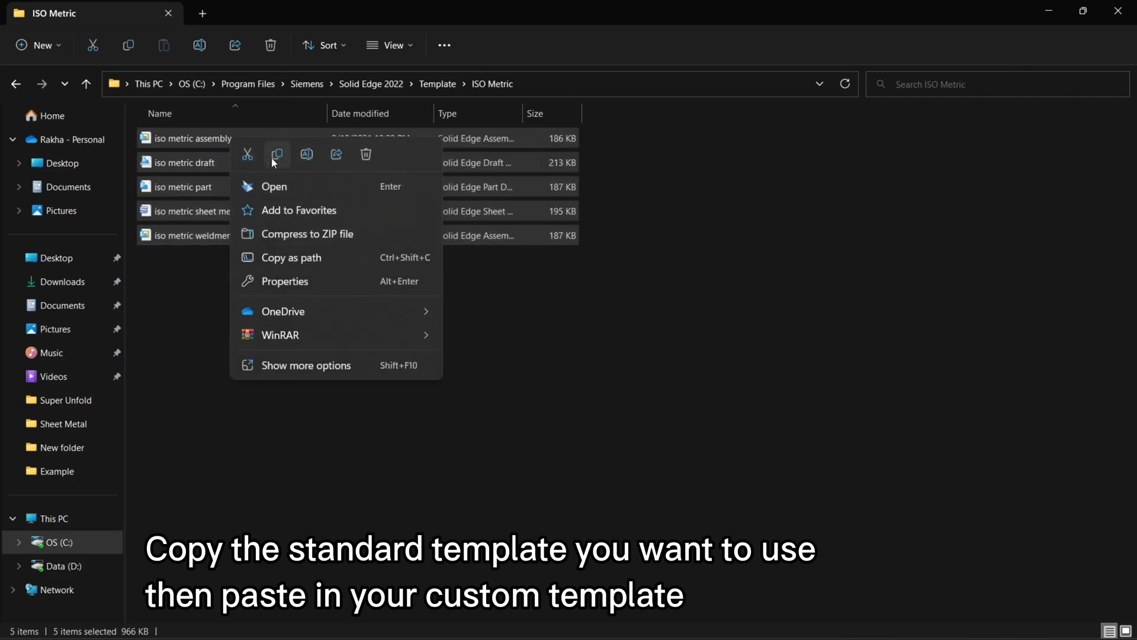
{"action": "left_click", "coordinate": [275, 156]}
{"action": "left_click", "coordinate": [437, 84]}
{"action": "double_click", "coordinate": [259, 170]}
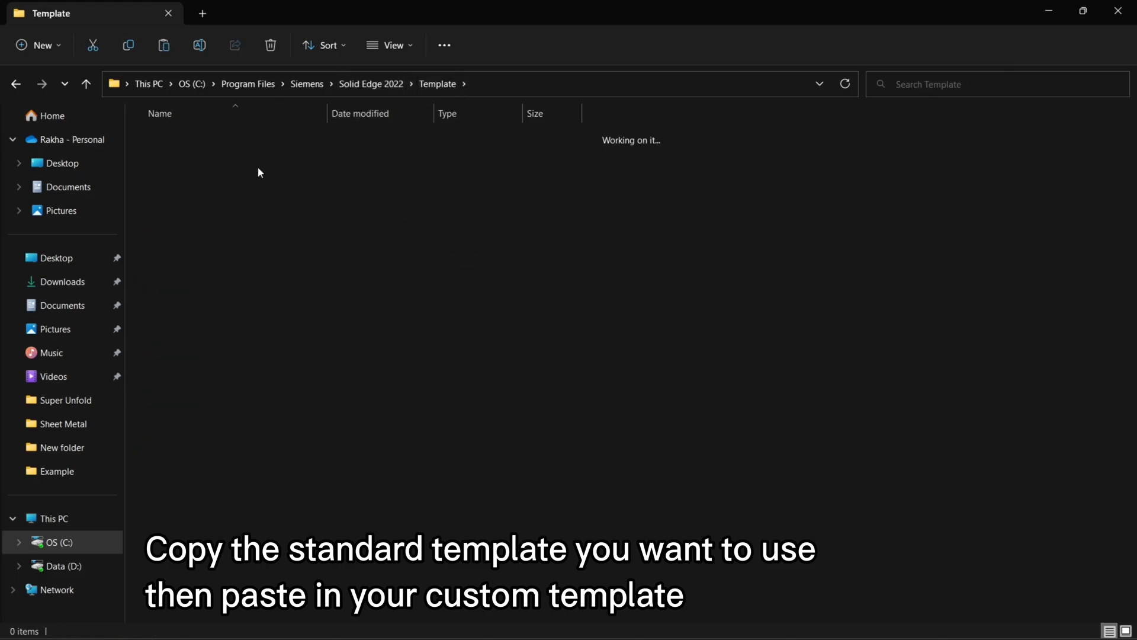
{"action": "right_click", "coordinate": [267, 168]}
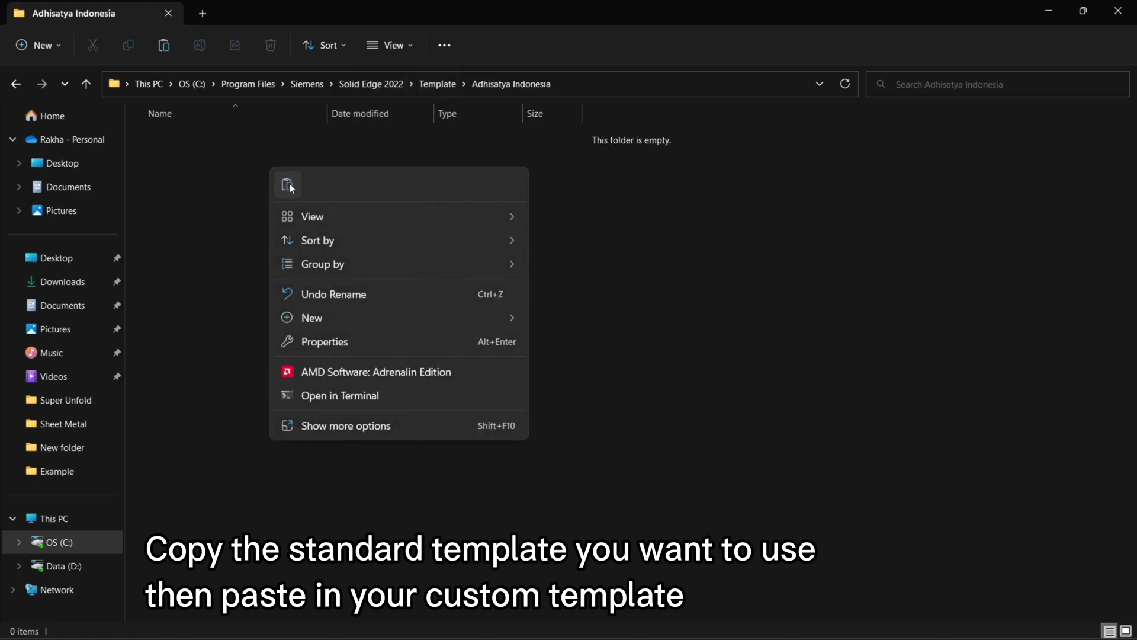
{"action": "left_click", "coordinate": [289, 185]}
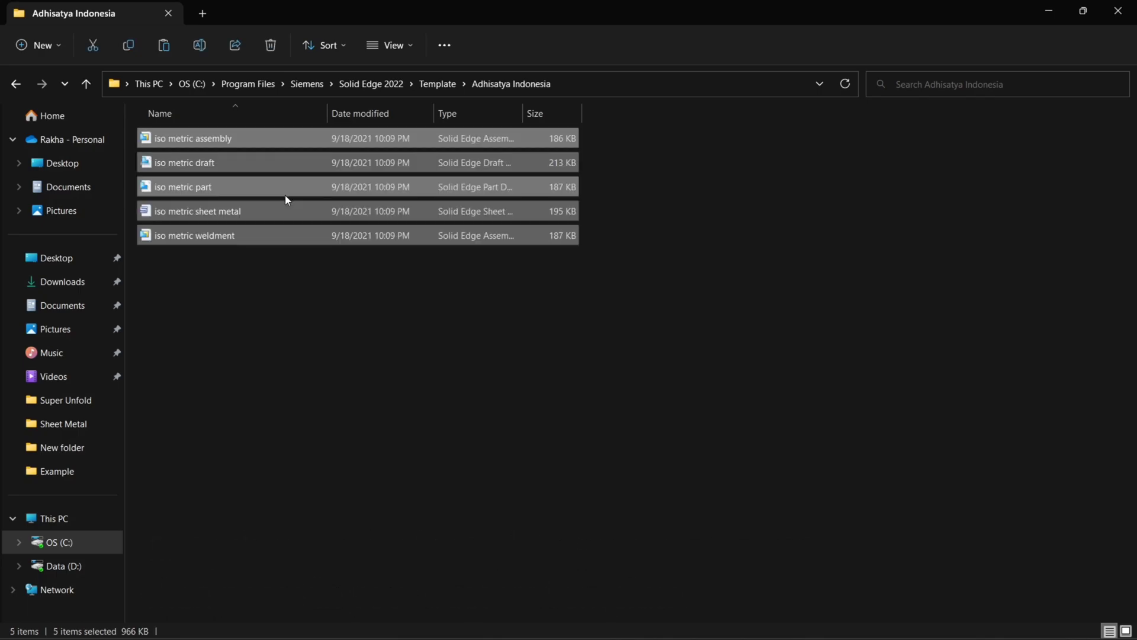
{"action": "left_click", "coordinate": [264, 286]}
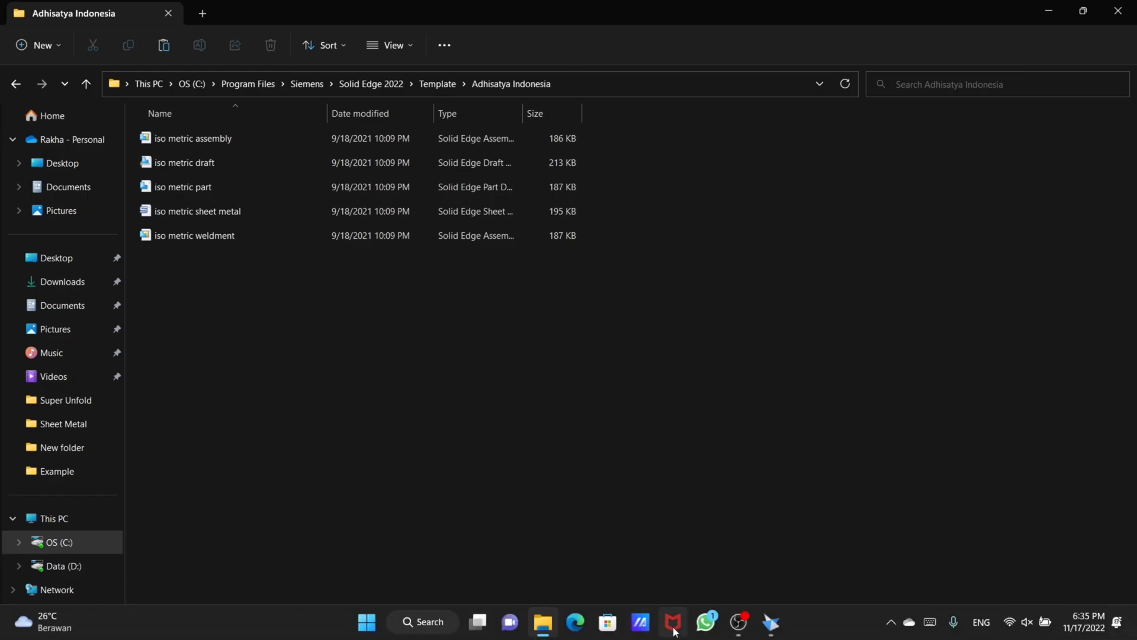
Step: Return to Solid Edge, reload the template list editor and select the Adhisatya Indonesia standard
{"action": "left_click", "coordinate": [771, 625]}
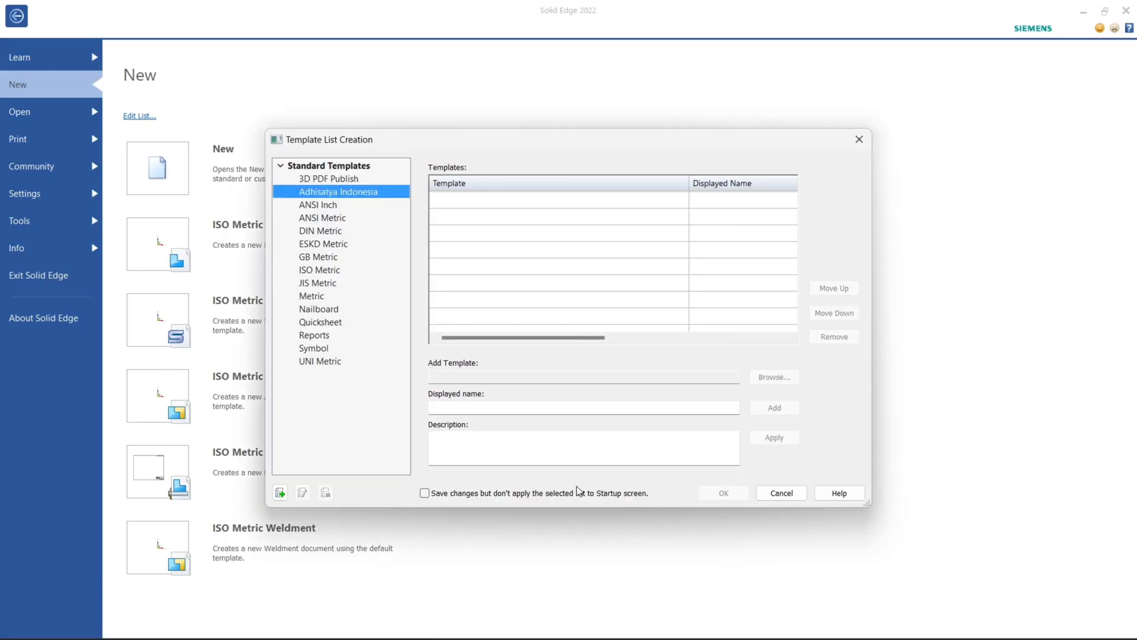
{"action": "left_click", "coordinate": [782, 493]}
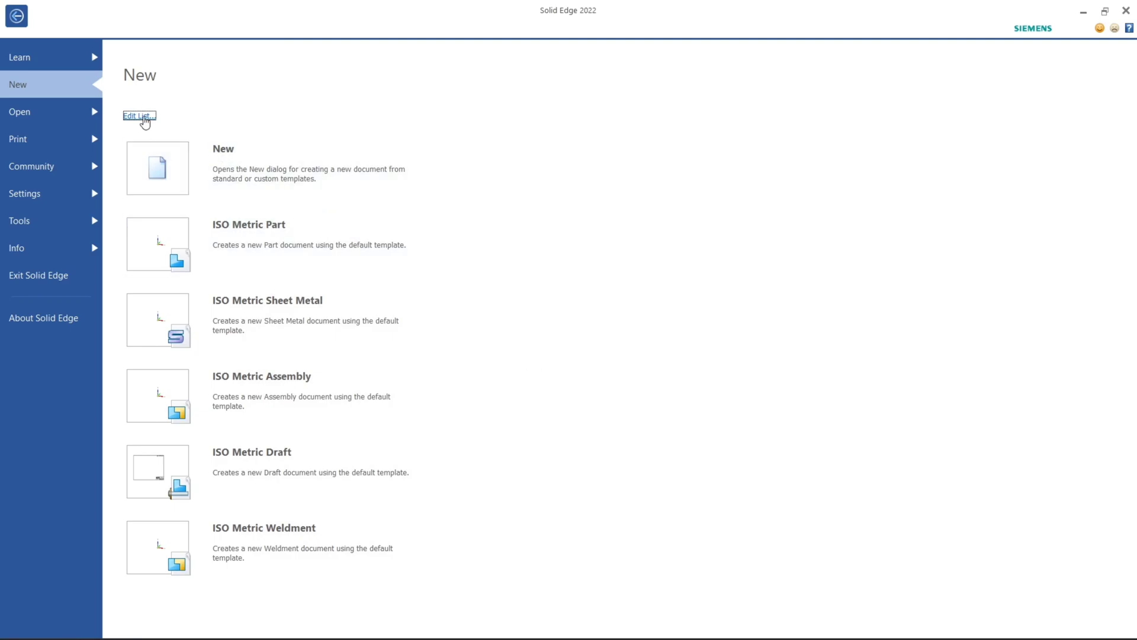
{"action": "left_click", "coordinate": [144, 117]}
{"action": "left_click", "coordinate": [333, 192]}
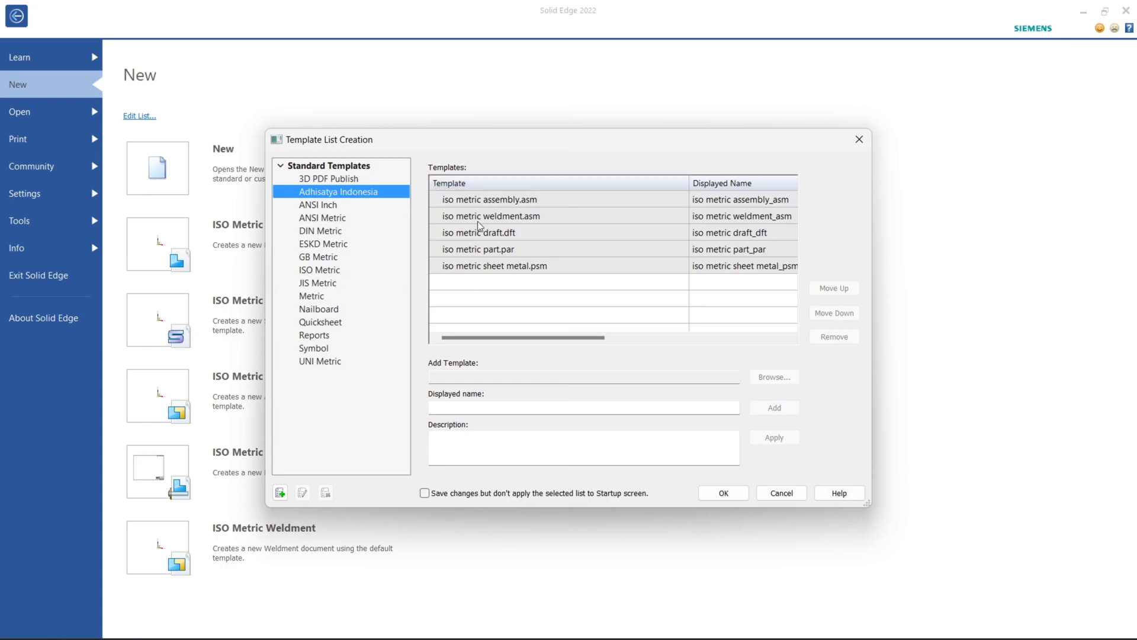
Step: Set the displayed names of the assembly and weldment templates to Assembly_asm and Weldment_asm
{"action": "left_click", "coordinate": [517, 202]}
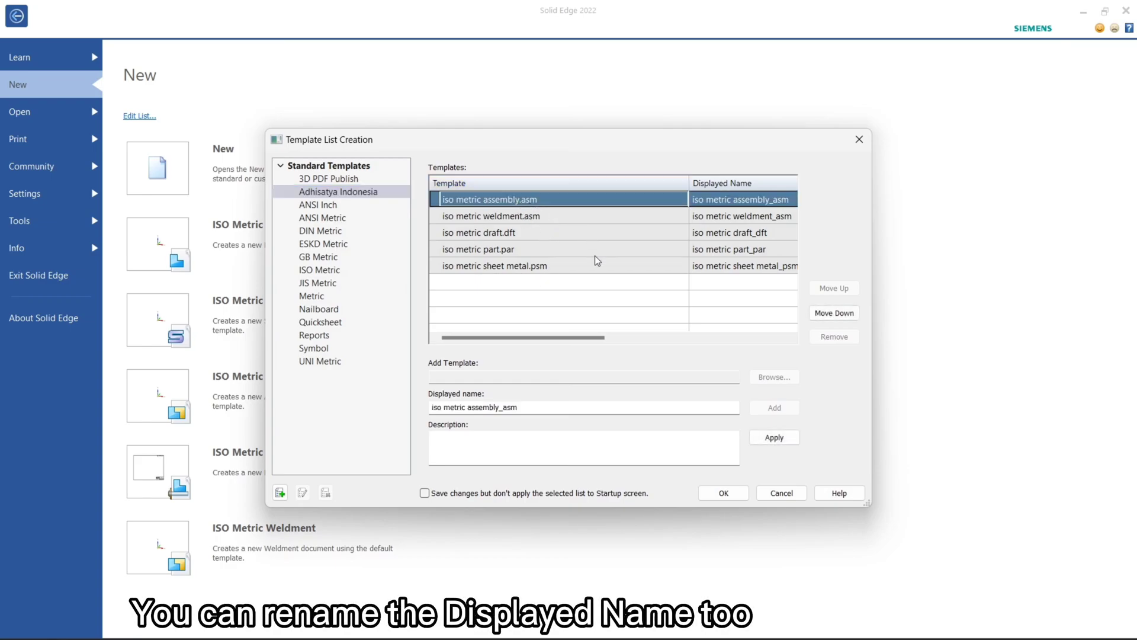
{"action": "left_click", "coordinate": [475, 407]}
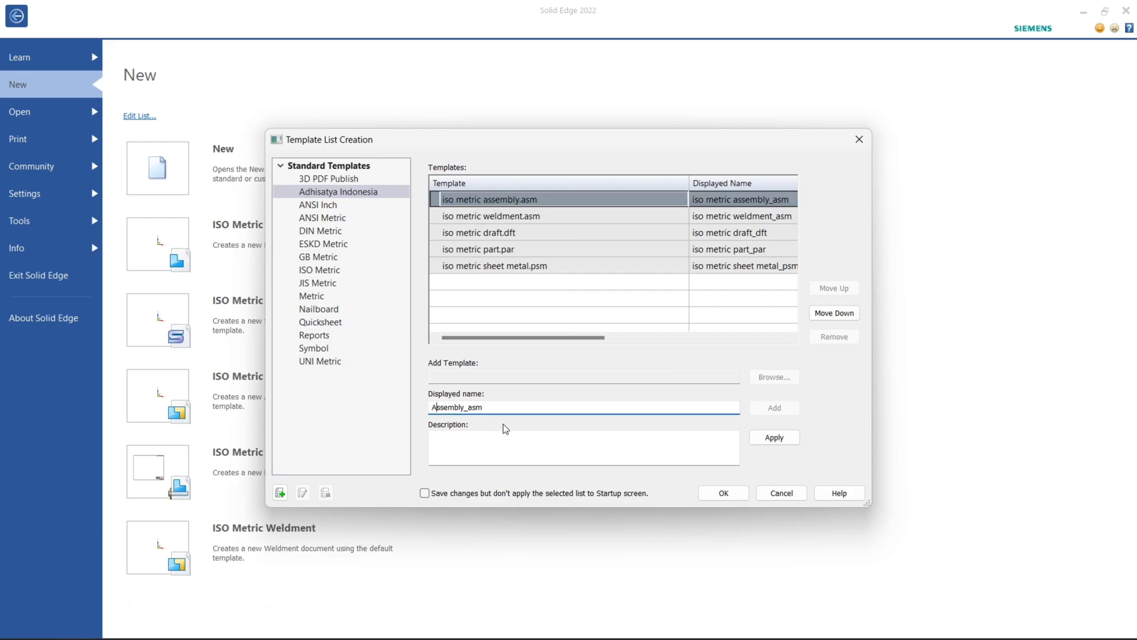
{"action": "left_click", "coordinate": [773, 437]}
{"action": "left_click", "coordinate": [647, 217]}
{"action": "left_click", "coordinate": [471, 407]}
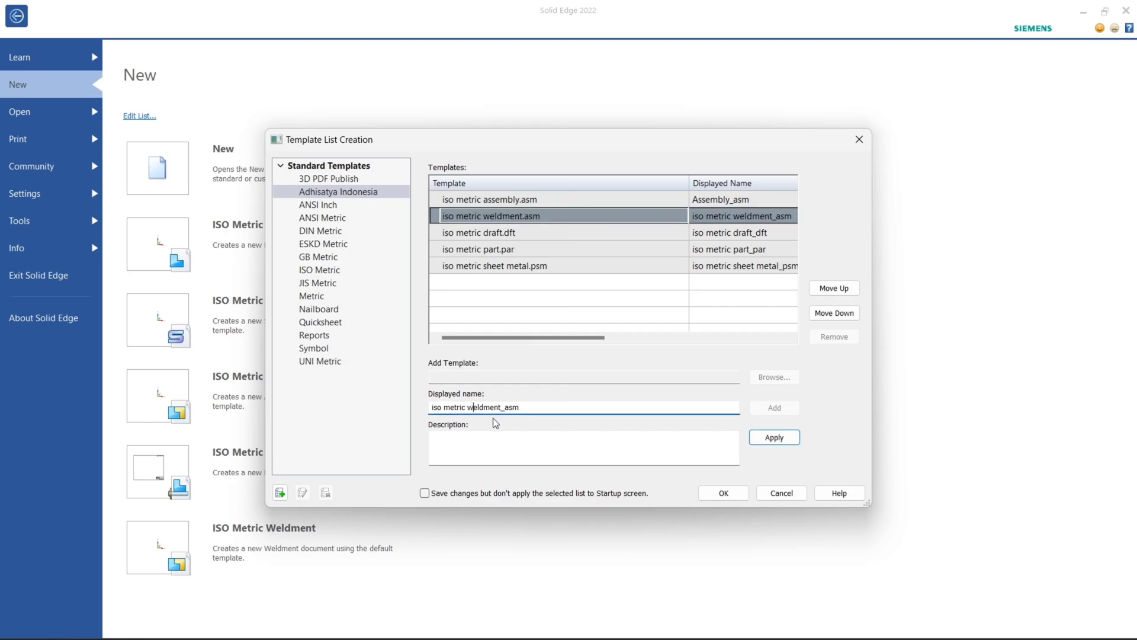
{"action": "left_click", "coordinate": [772, 438]}
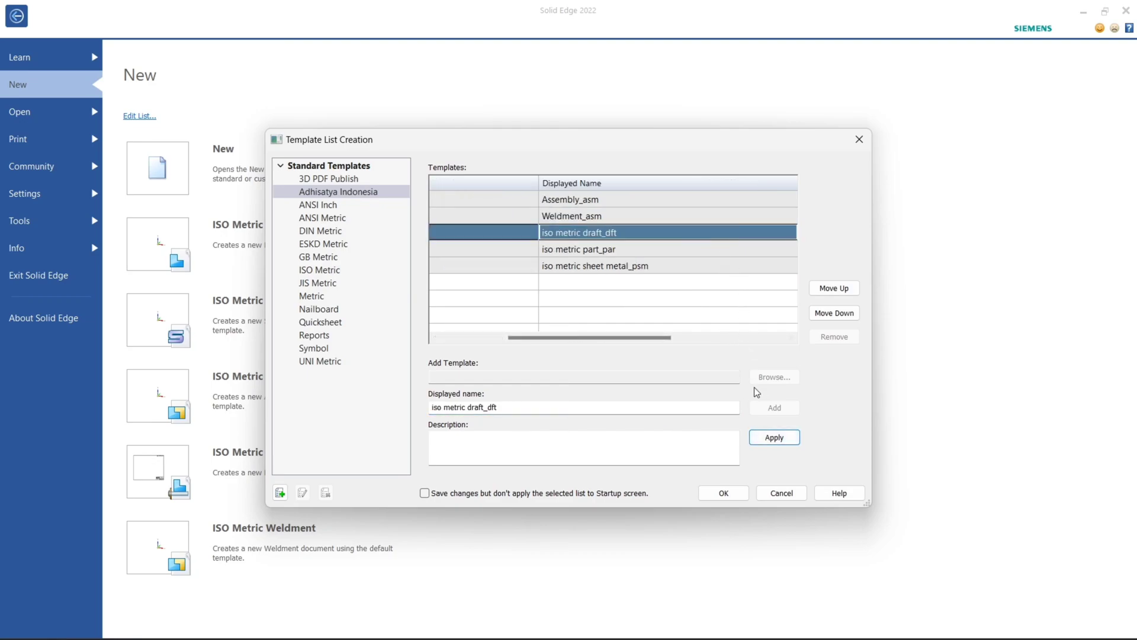
Step: Set the displayed names of the draft and part templates to Draft_dft and Part_par
{"action": "left_click", "coordinate": [469, 407]}
{"action": "key", "text": "Delete"}
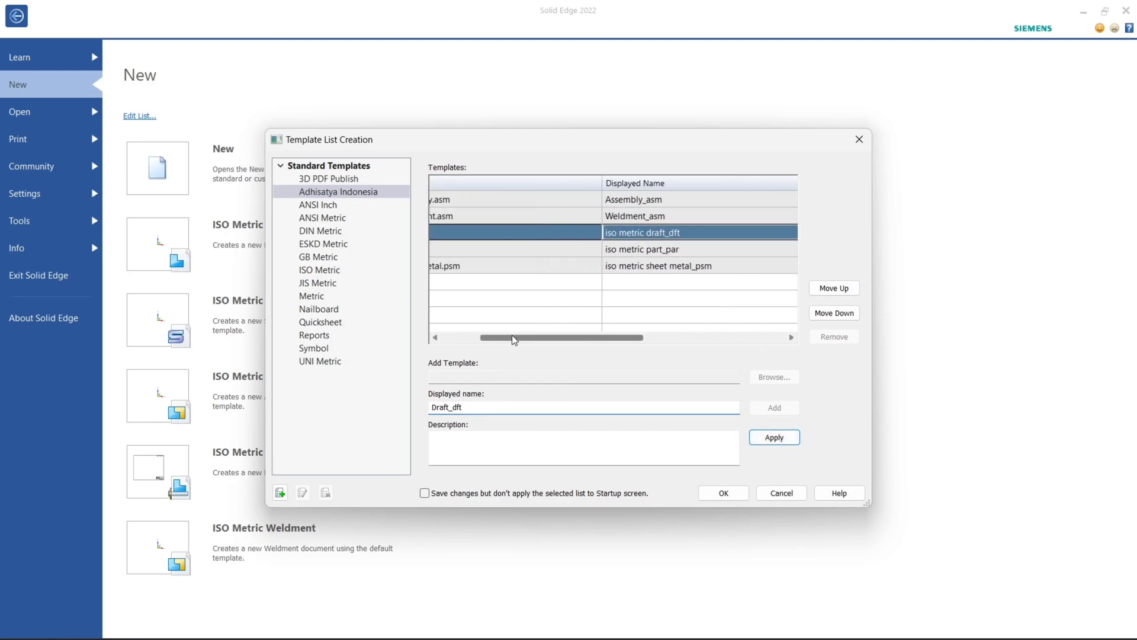
{"action": "left_click", "coordinate": [773, 437]}
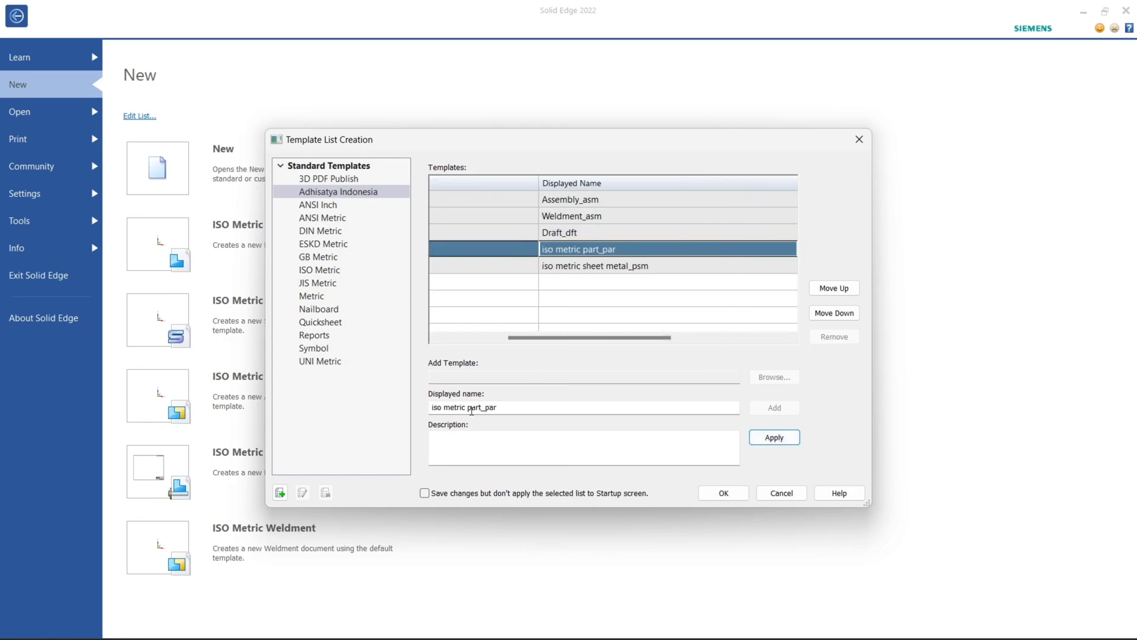
{"action": "left_click", "coordinate": [467, 407]}
{"action": "key", "text": "Delete"}
{"action": "key", "text": "Return"}
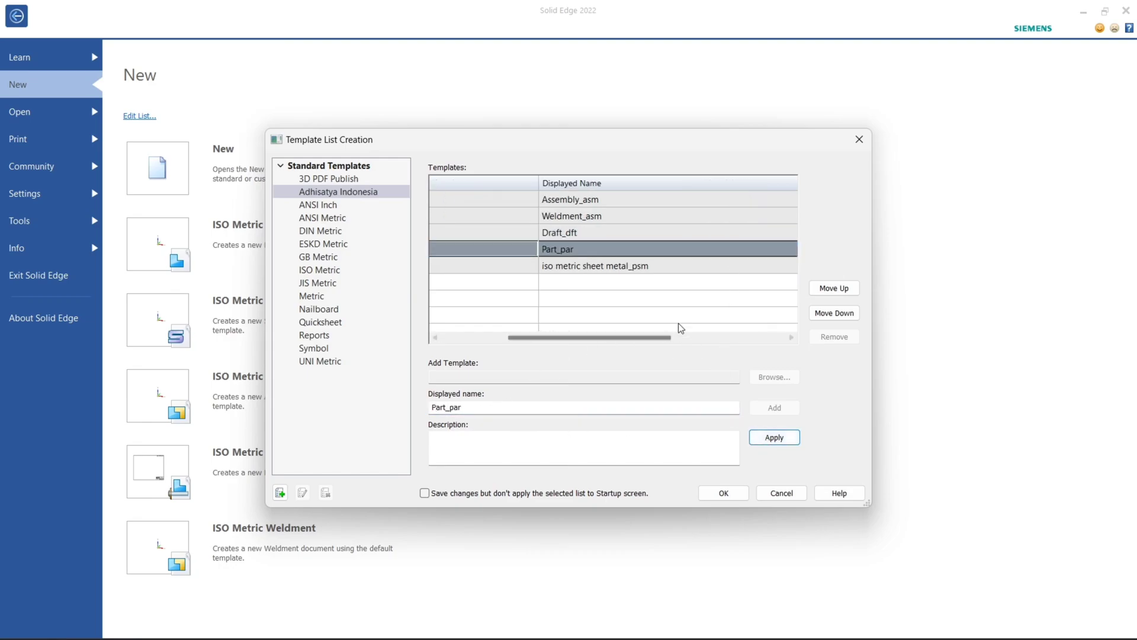
Step: Set the sheet metal template's displayed name to Sheet Metal_psm and apply the Adhisatya Indonesia list to the New page
{"action": "left_click_drag", "start_coordinate": [638, 338], "coordinate": [571, 338]}
{"action": "left_click", "coordinate": [480, 407]}
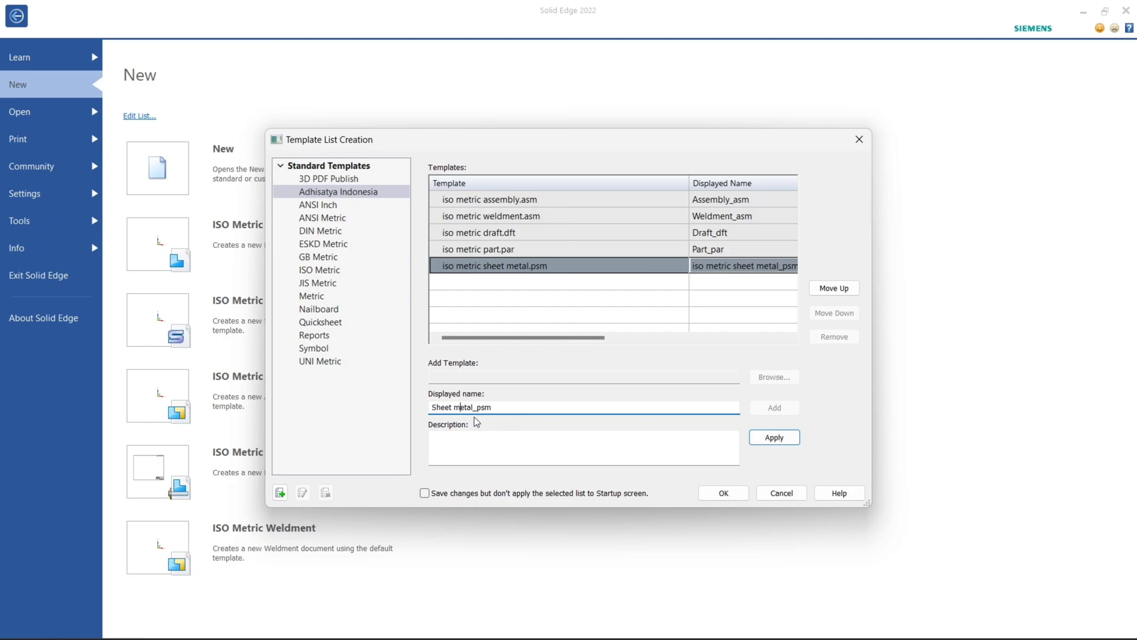
{"action": "left_click", "coordinate": [761, 442]}
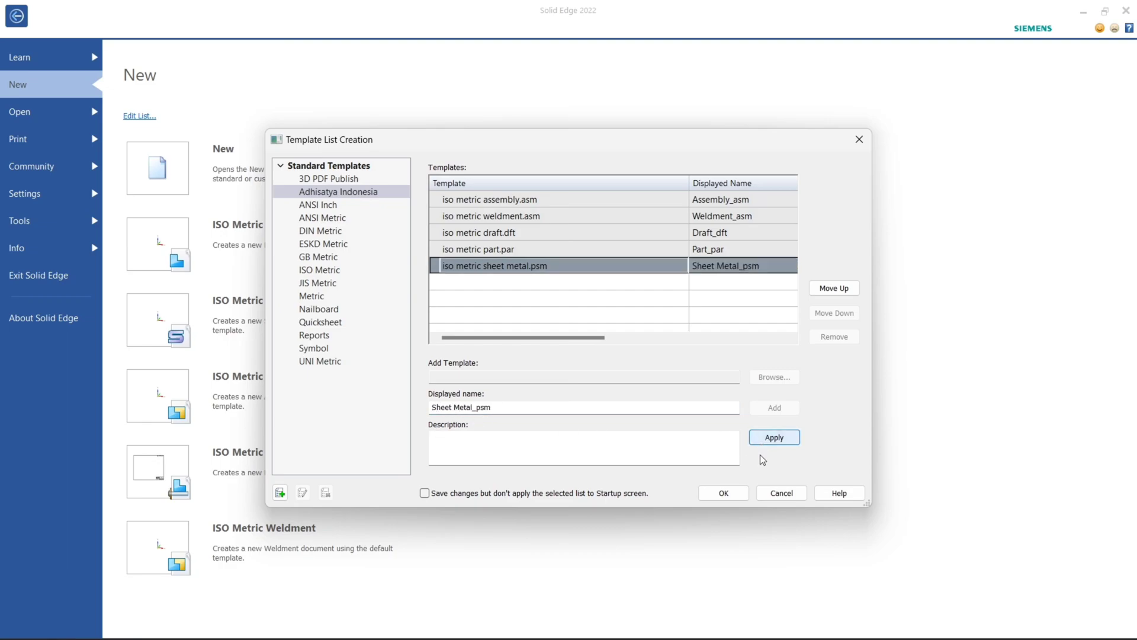
{"action": "left_click", "coordinate": [725, 495]}
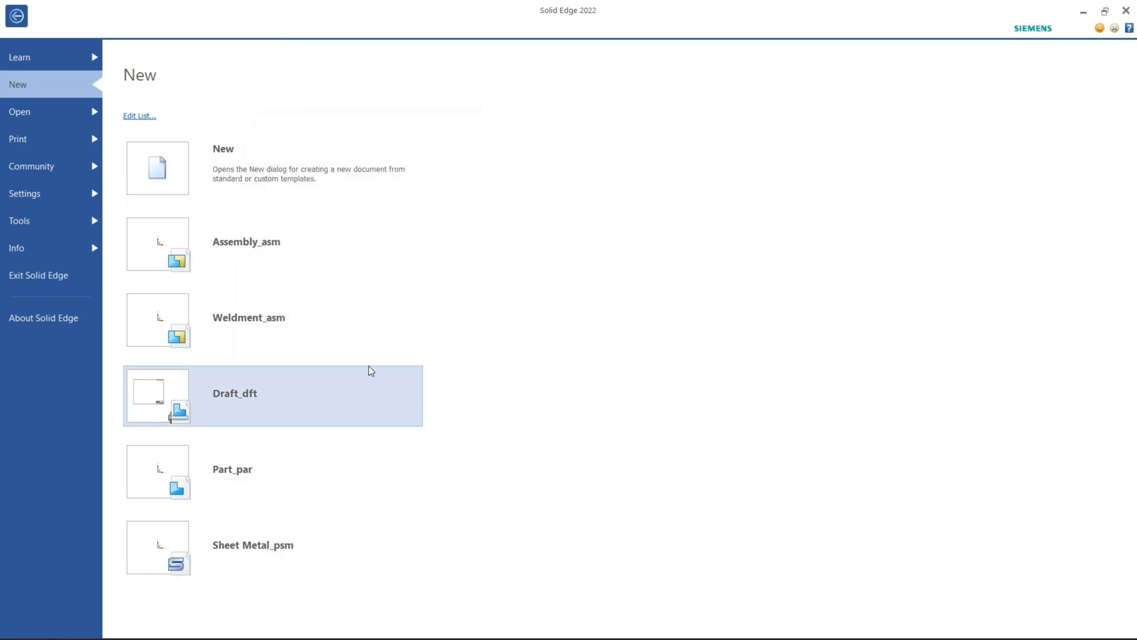
Step: Create a new part from the Part_par template and override its view background with a vertical gradient in the default colors
{"action": "left_click", "coordinate": [229, 482]}
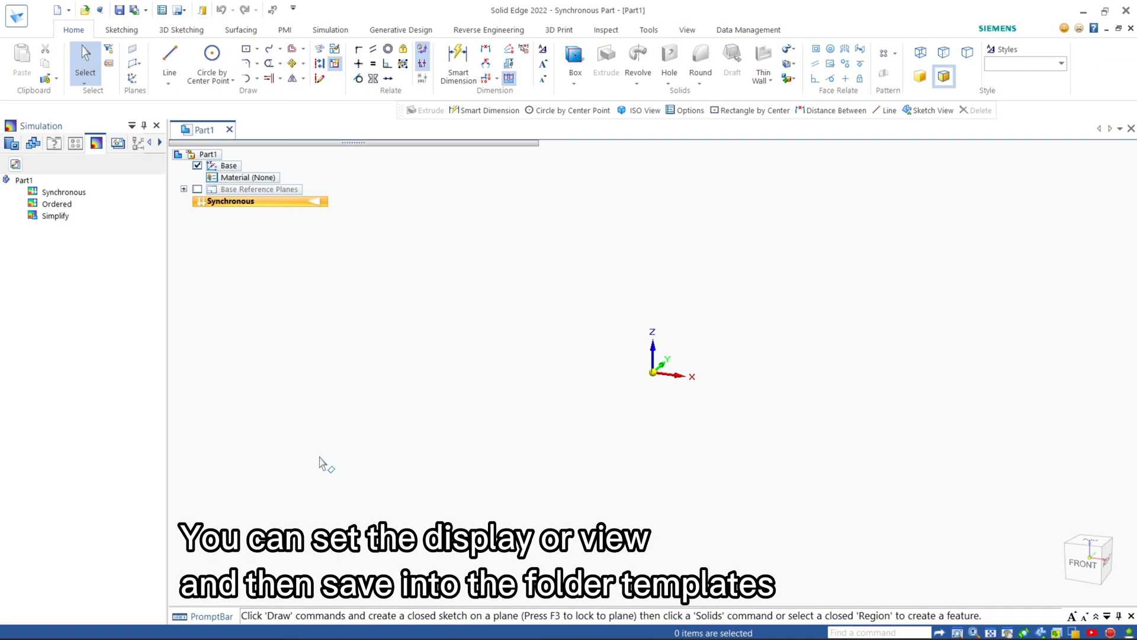
{"action": "right_click", "coordinate": [468, 343]}
{"action": "left_click", "coordinate": [509, 455]}
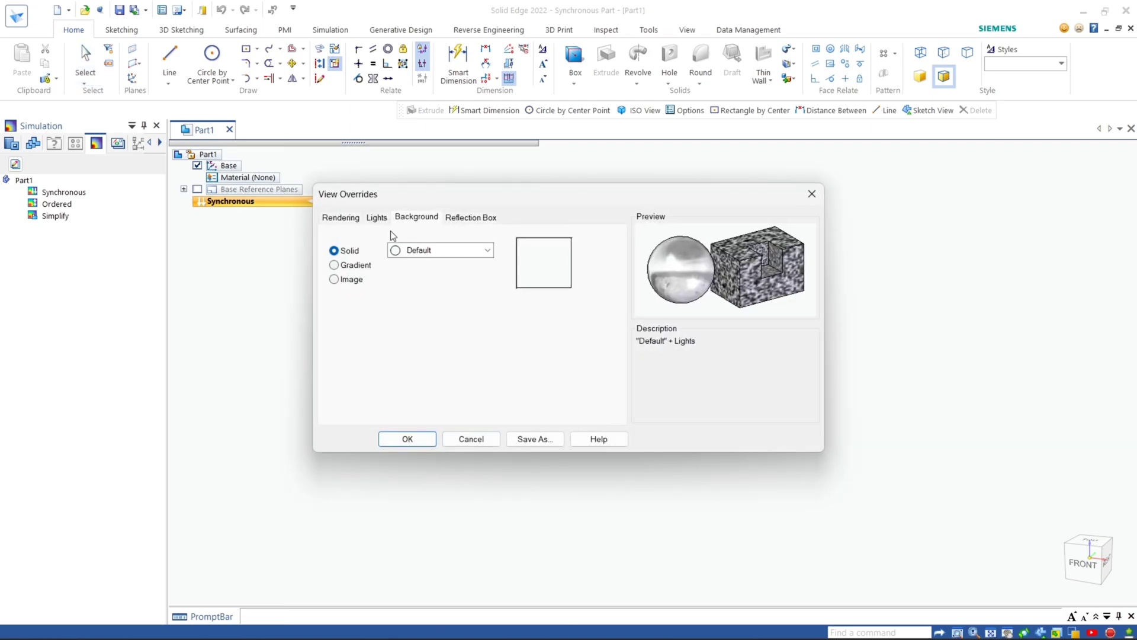
{"action": "left_click", "coordinate": [353, 267]}
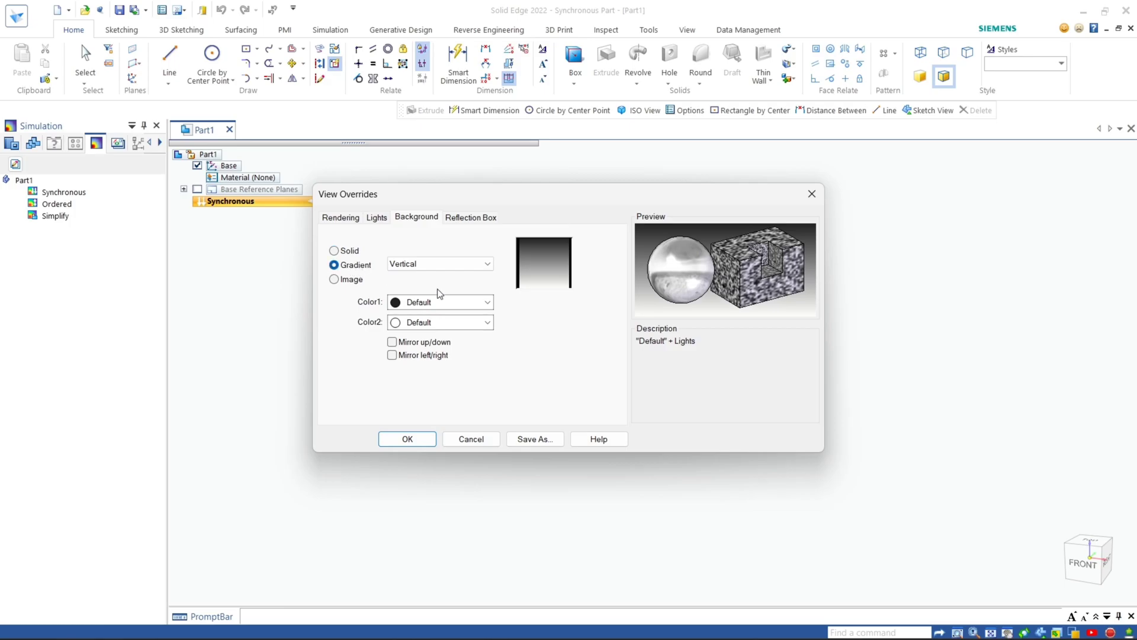
{"action": "left_click", "coordinate": [408, 439]}
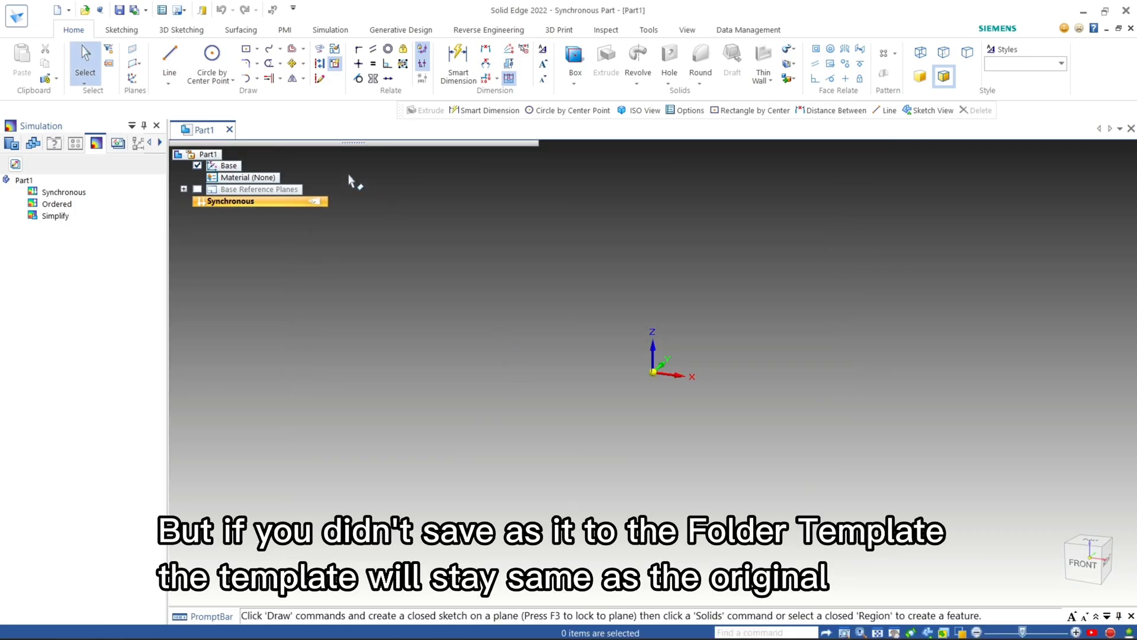
Step: Create a second part from the Part_par template to check its background, and close that part
{"action": "left_click", "coordinate": [70, 13]}
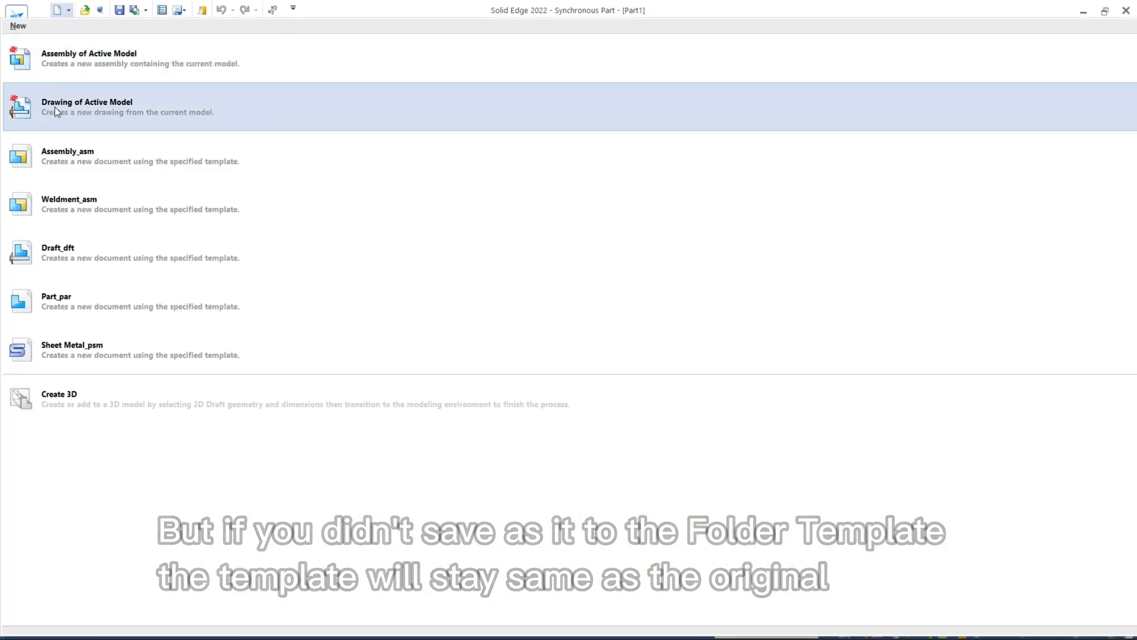
{"action": "left_click", "coordinate": [55, 300]}
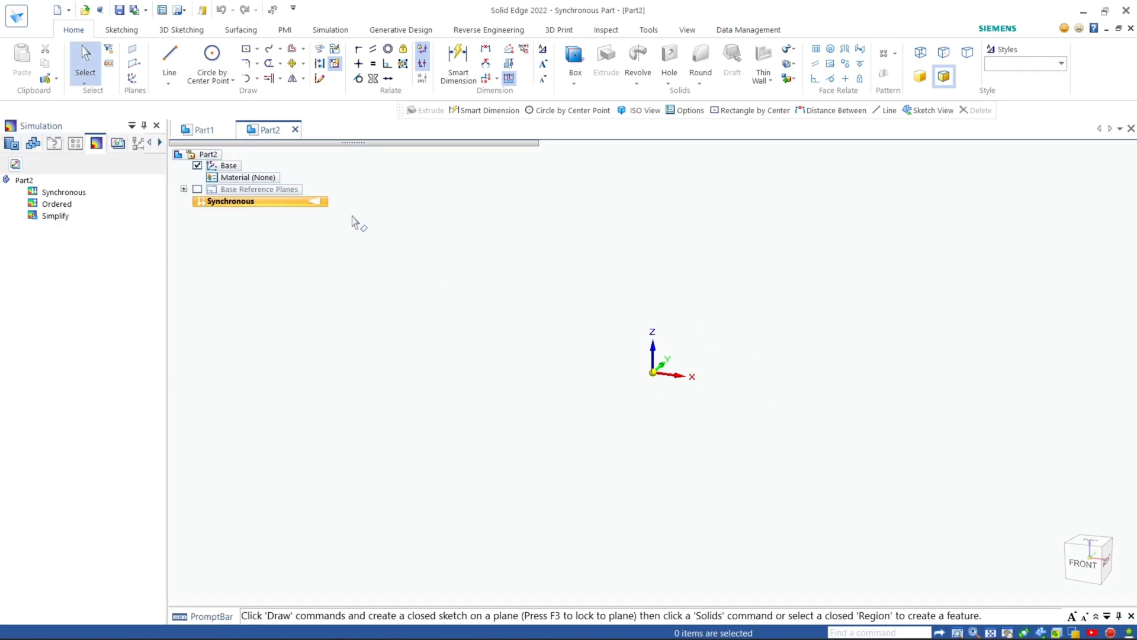
{"action": "left_click", "coordinate": [296, 130]}
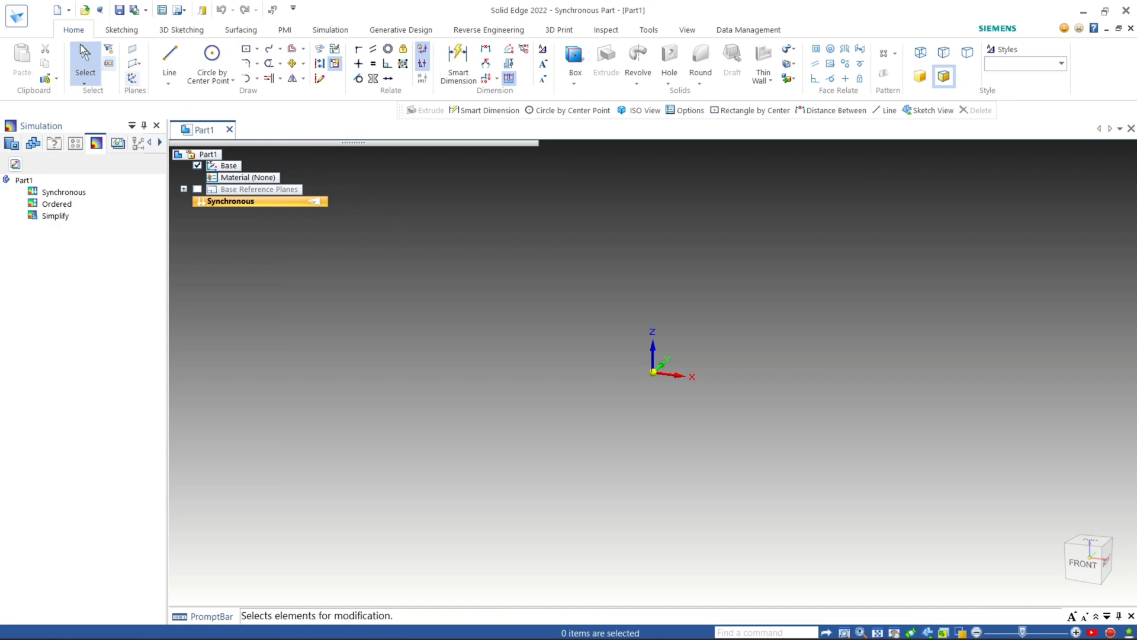
Step: Start saving the gradient-background part and browse to the Program Files folder on drive C
{"action": "left_click", "coordinate": [119, 11]}
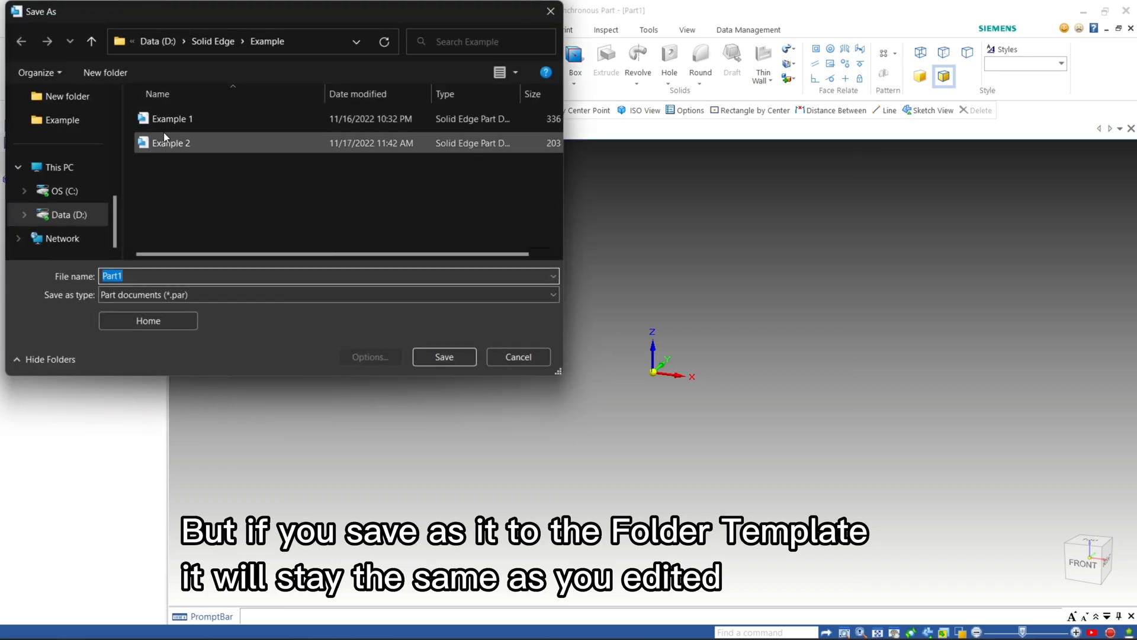
{"action": "left_click", "coordinate": [83, 196]}
{"action": "scroll", "coordinate": [193, 178], "scroll_direction": "down", "scroll_amount": 4}
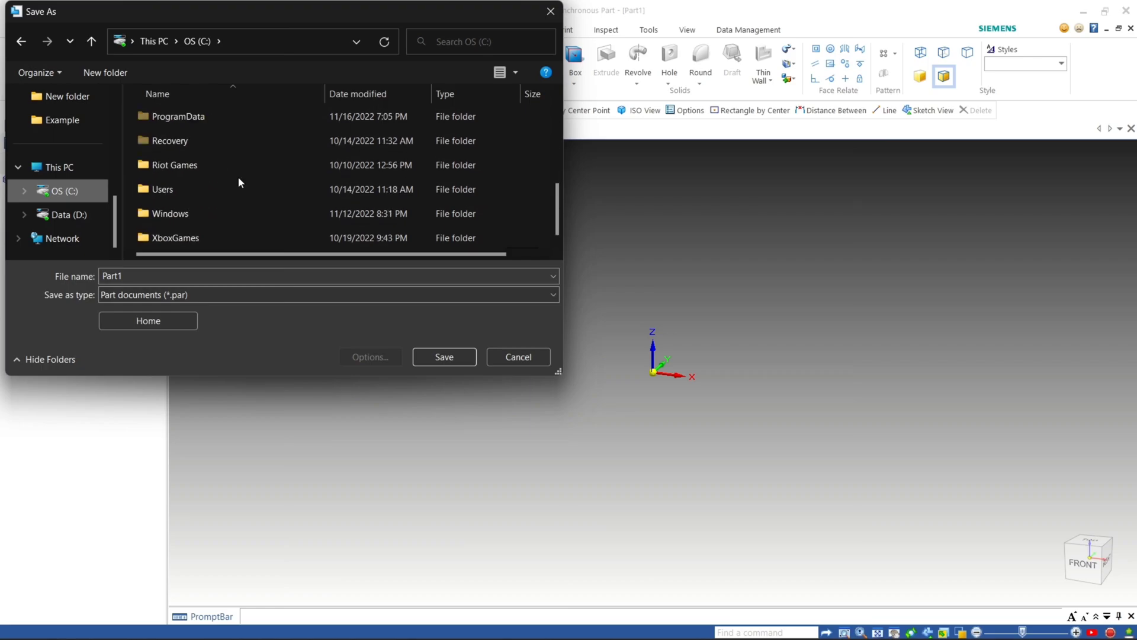
{"action": "scroll", "coordinate": [556, 219], "scroll_direction": "up", "scroll_amount": 3}
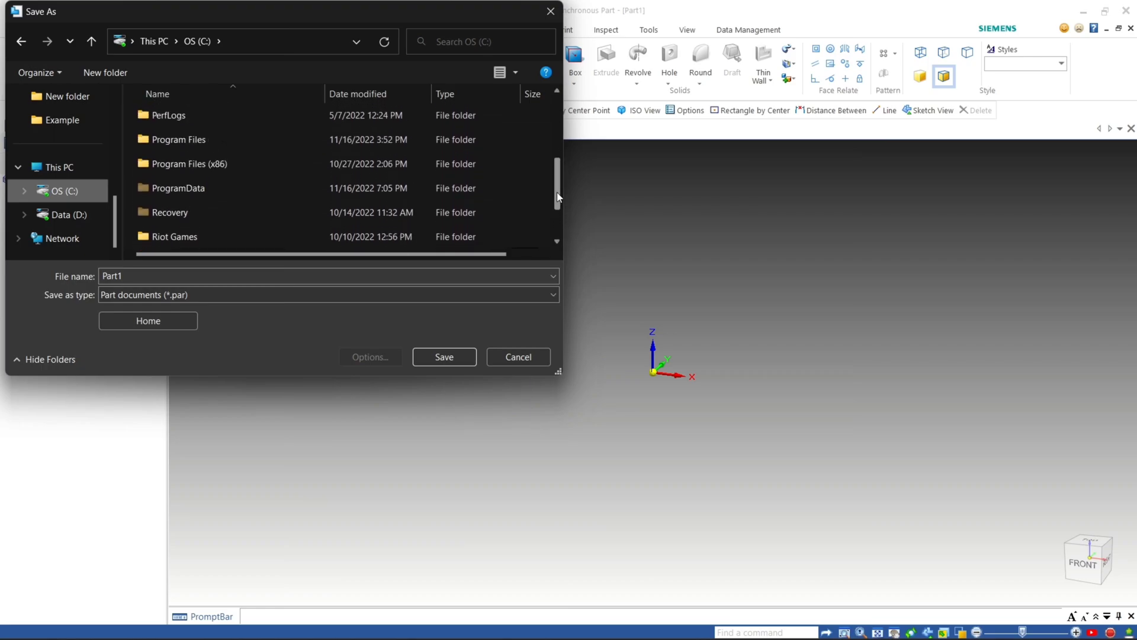
{"action": "left_click", "coordinate": [148, 138]}
{"action": "double_click", "coordinate": [148, 139]}
Step: Browse on to the Template folder inside Siemens\Solid Edge 2022 as the save location
{"action": "scroll", "coordinate": [229, 179], "scroll_direction": "down", "scroll_amount": 6}
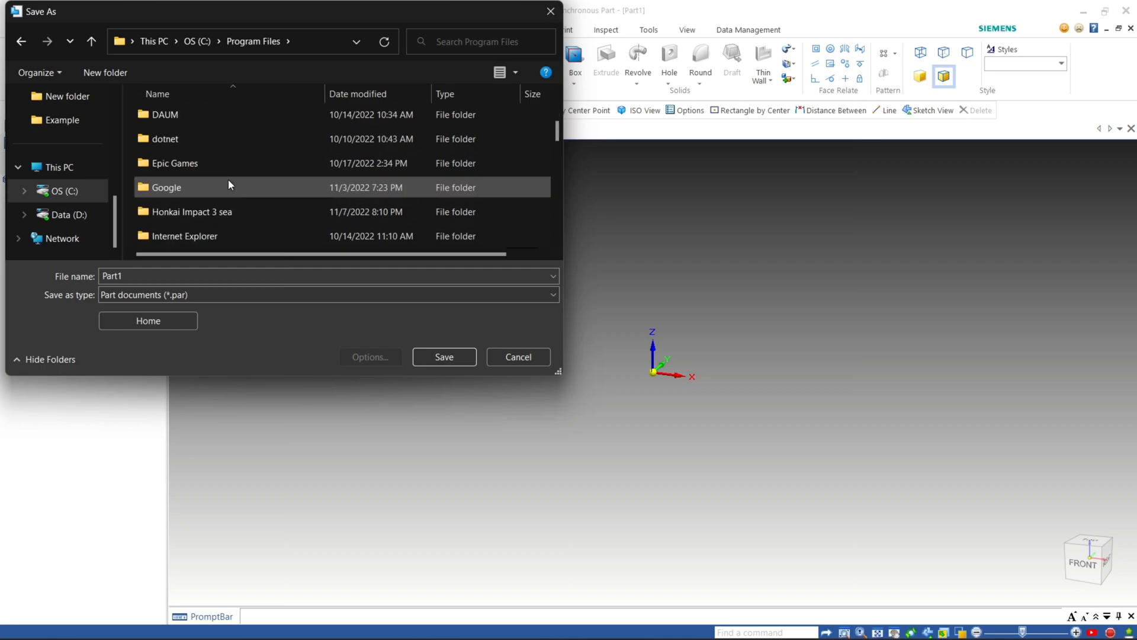
{"action": "scroll", "coordinate": [229, 178], "scroll_direction": "down", "scroll_amount": 10}
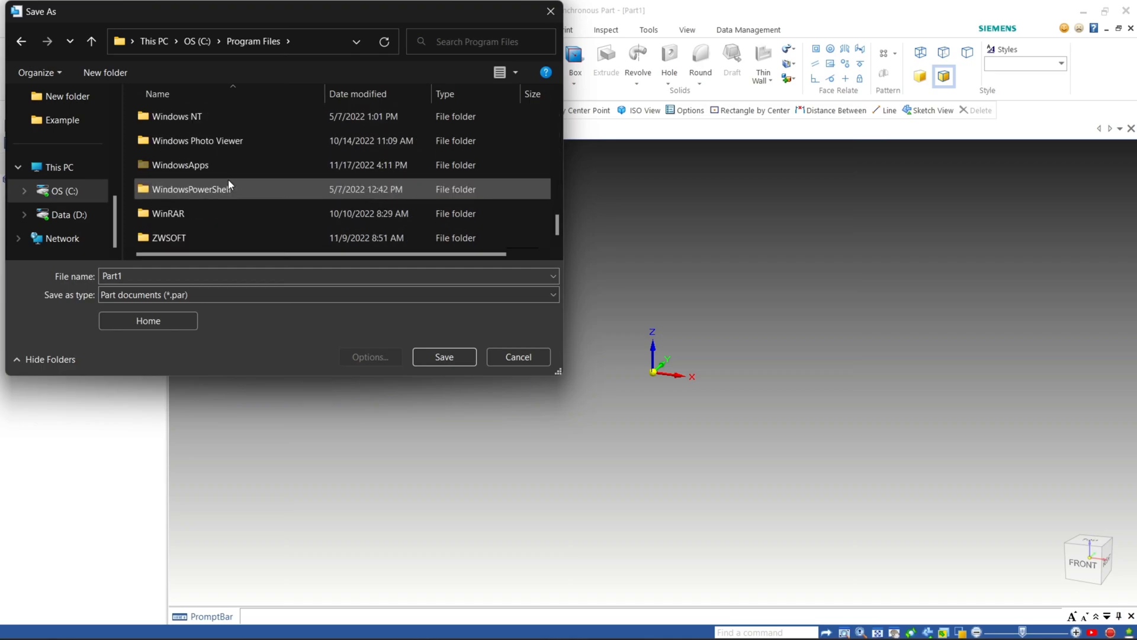
{"action": "left_click_drag", "start_coordinate": [556, 224], "coordinate": [562, 201]}
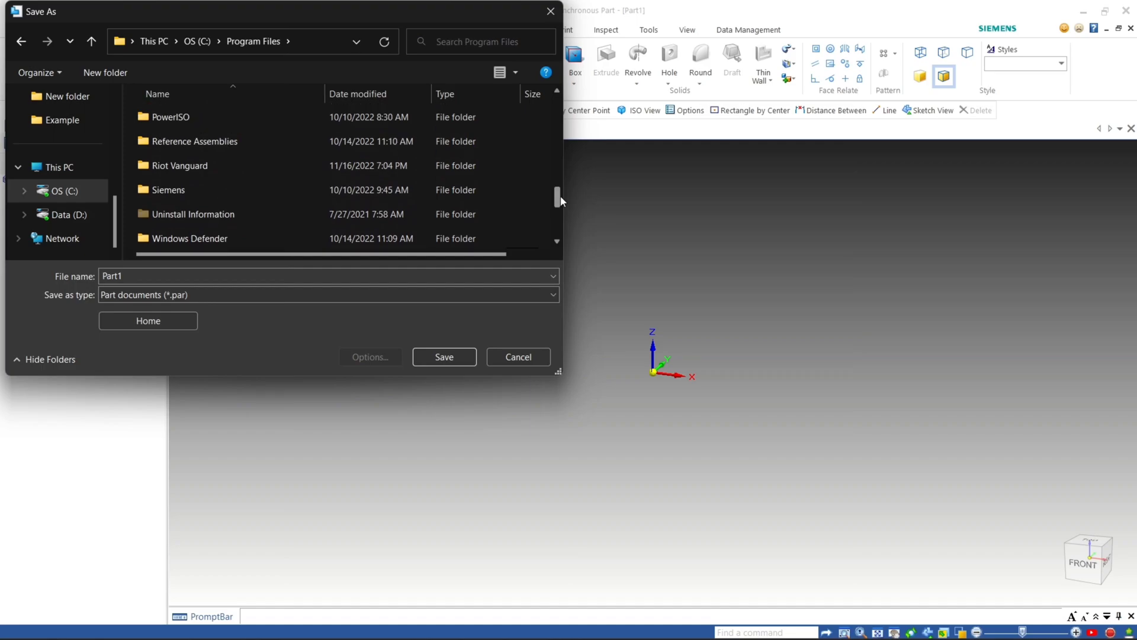
{"action": "double_click", "coordinate": [272, 189]}
{"action": "double_click", "coordinate": [288, 142]}
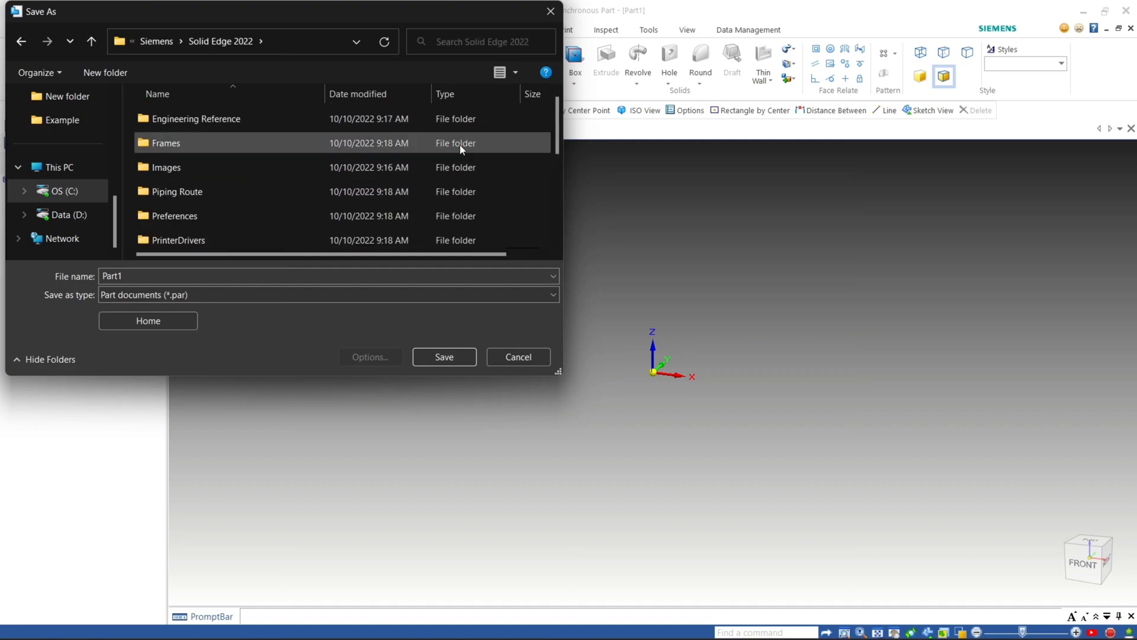
{"action": "left_click_drag", "start_coordinate": [556, 120], "coordinate": [557, 199]}
{"action": "double_click", "coordinate": [231, 192]}
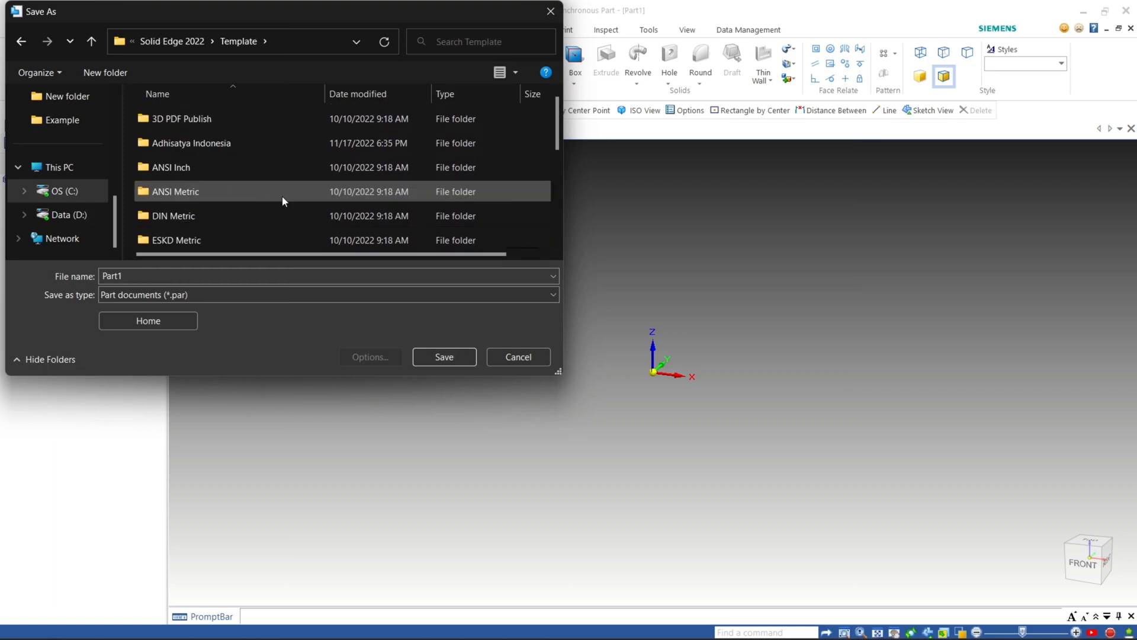
Step: Save the part in the Adhisatya Indonesia folder over the existing iso metric part file, accepting the replacement
{"action": "double_click", "coordinate": [257, 144]}
{"action": "left_click", "coordinate": [178, 118]}
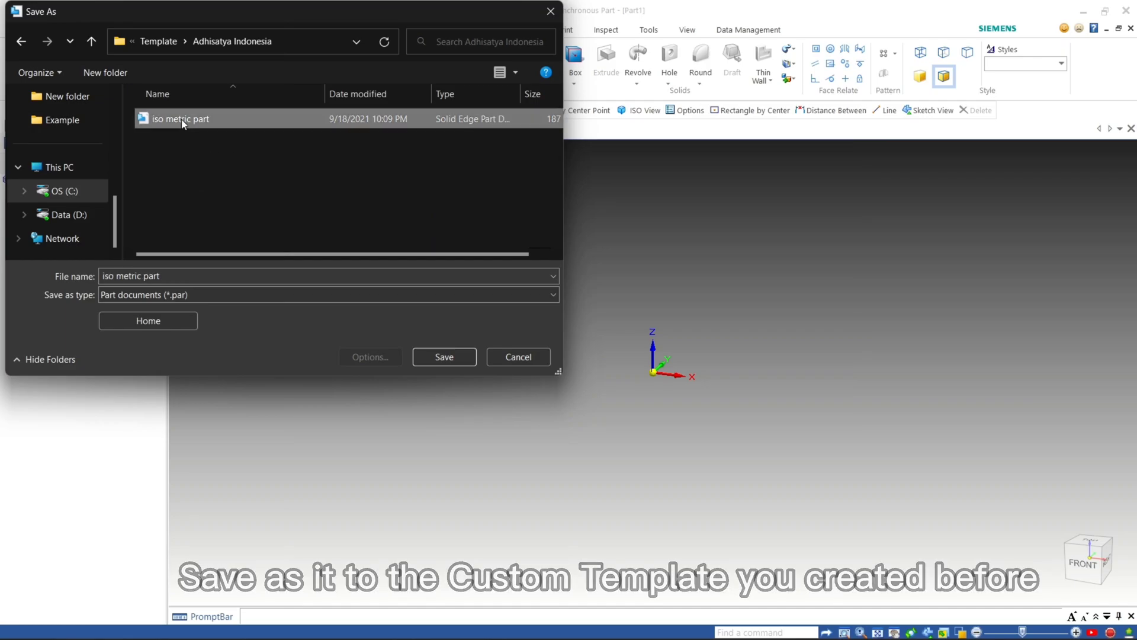
{"action": "left_click", "coordinate": [454, 357]}
{"action": "left_click", "coordinate": [557, 354]}
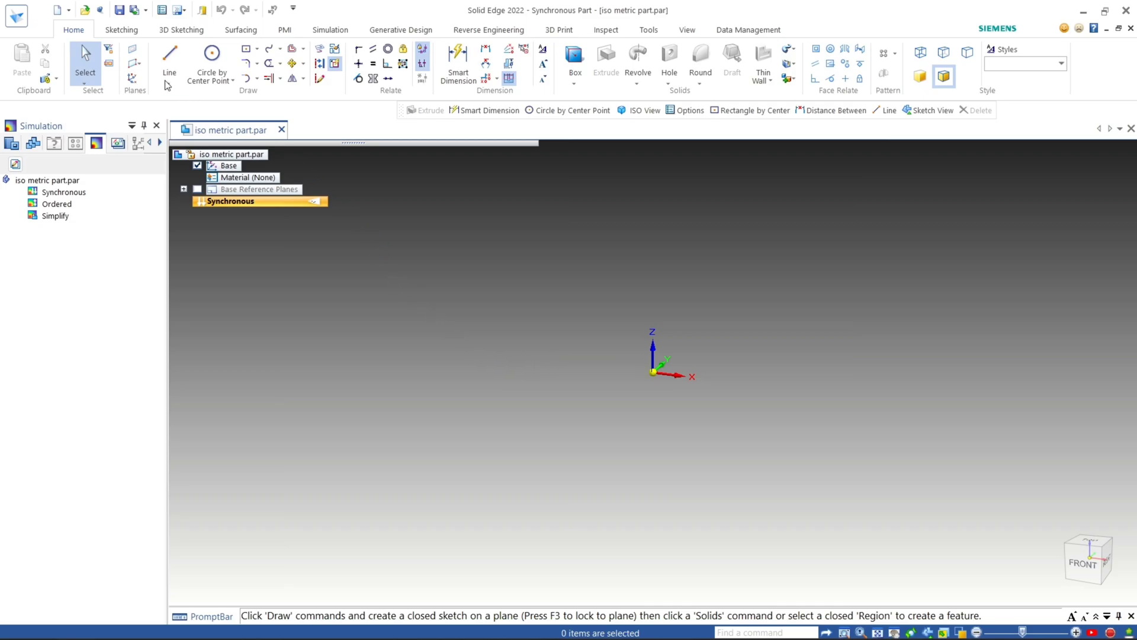
Step: Create another new part from the overwritten Part_par template
{"action": "left_click", "coordinate": [68, 10]}
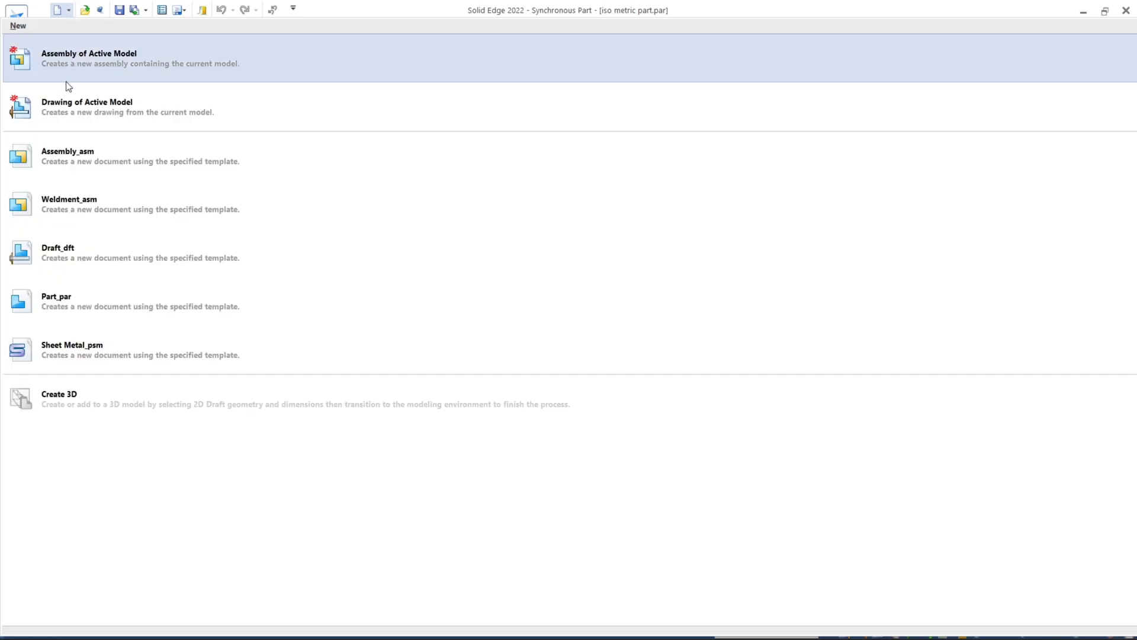
{"action": "left_click", "coordinate": [55, 305]}
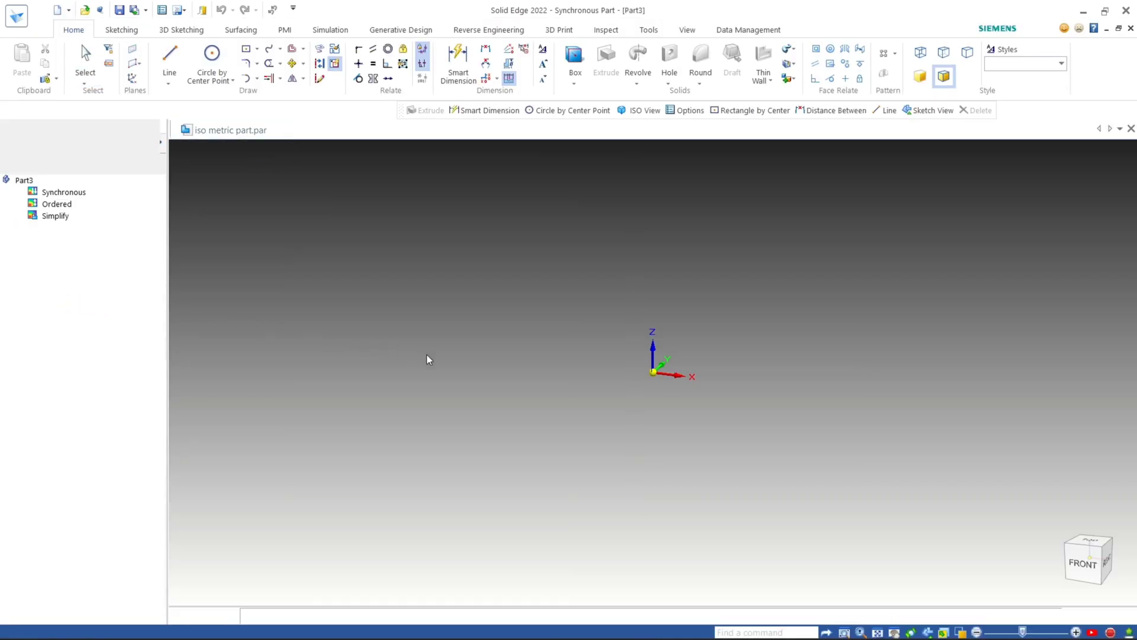